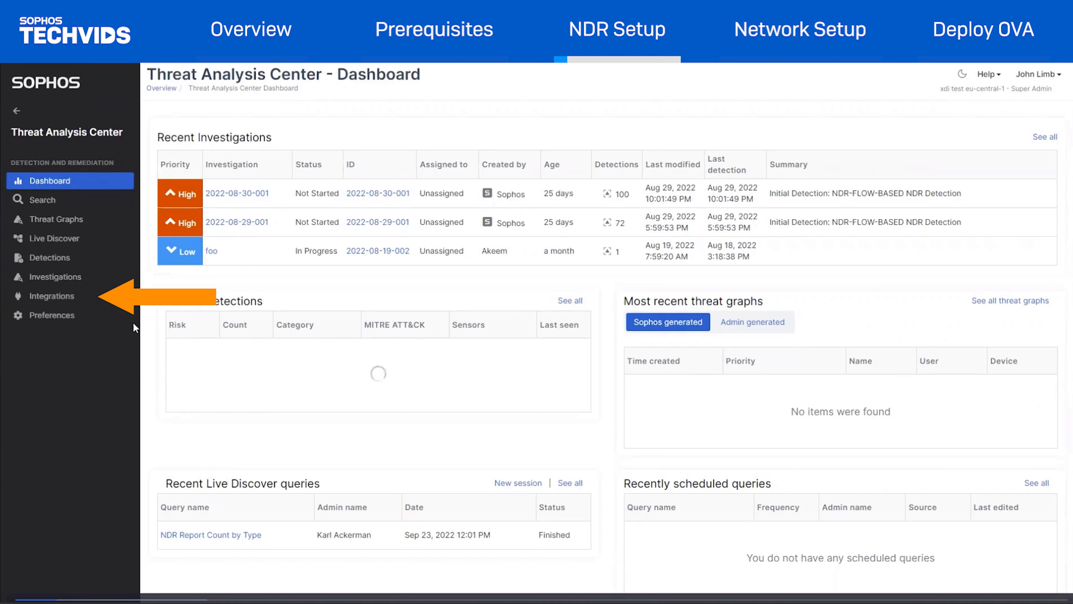
# Open the Sophos Network Detection & Response (NDR) integration and start adding a new instance
pyautogui.click(51, 297)
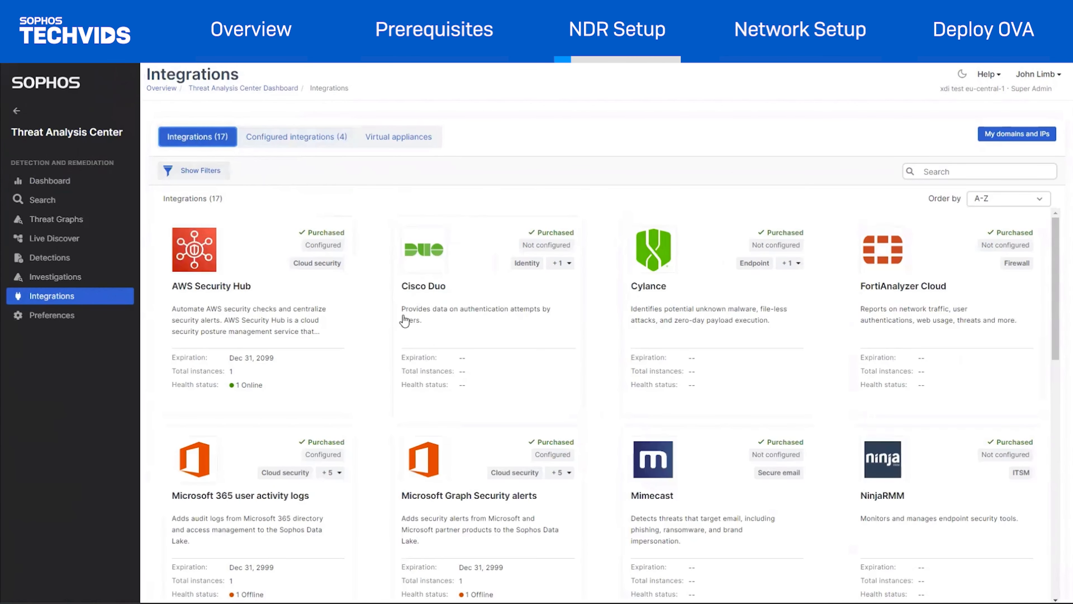
pyautogui.scroll(-10, 407, 364)
pyautogui.click(495, 337)
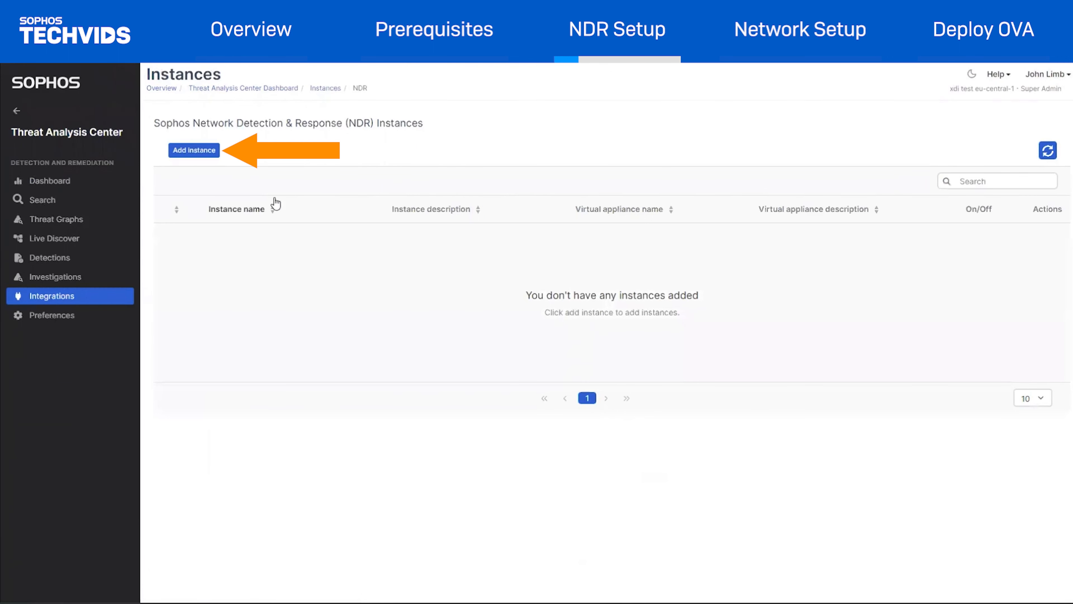
pyautogui.click(194, 150)
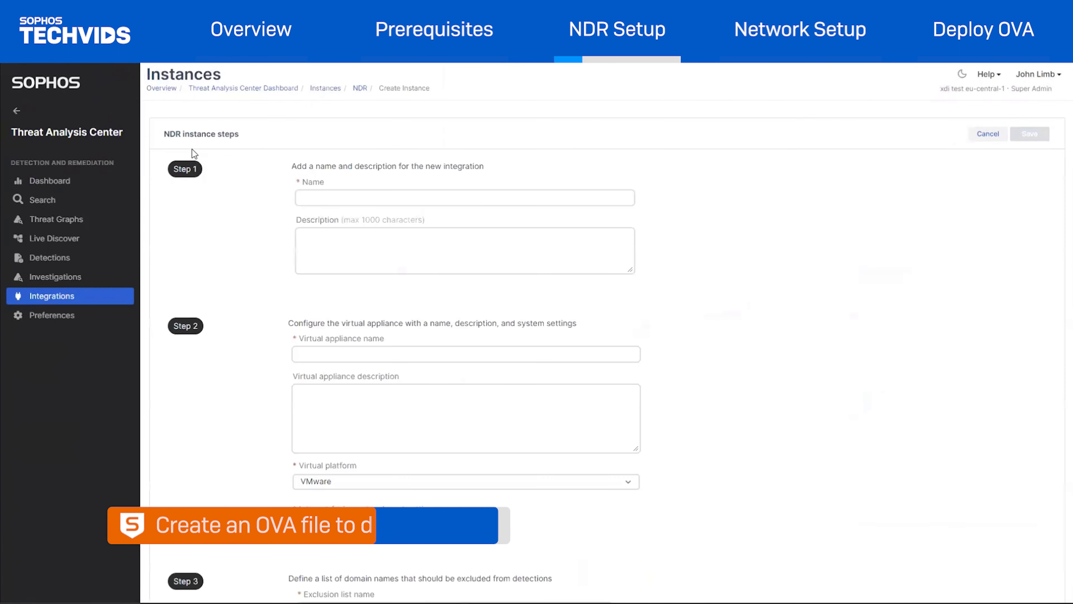
# Name the integration "NDR Sensor" and the virtual appliance "NDR VA", each followed by the administrator's first name
pyautogui.click(352, 198)
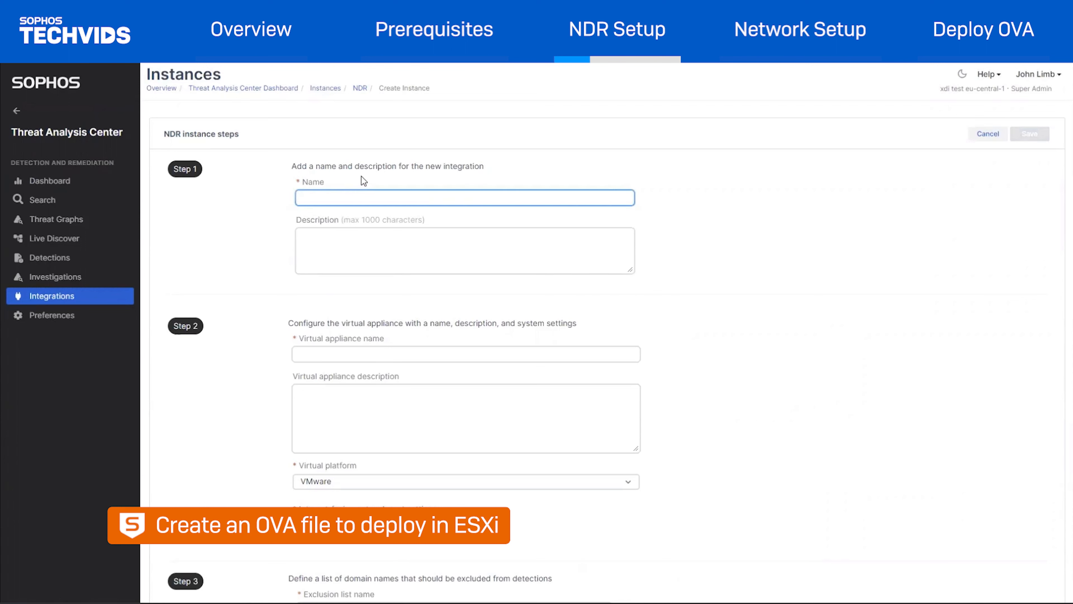
pyautogui.write('NDR Sen')
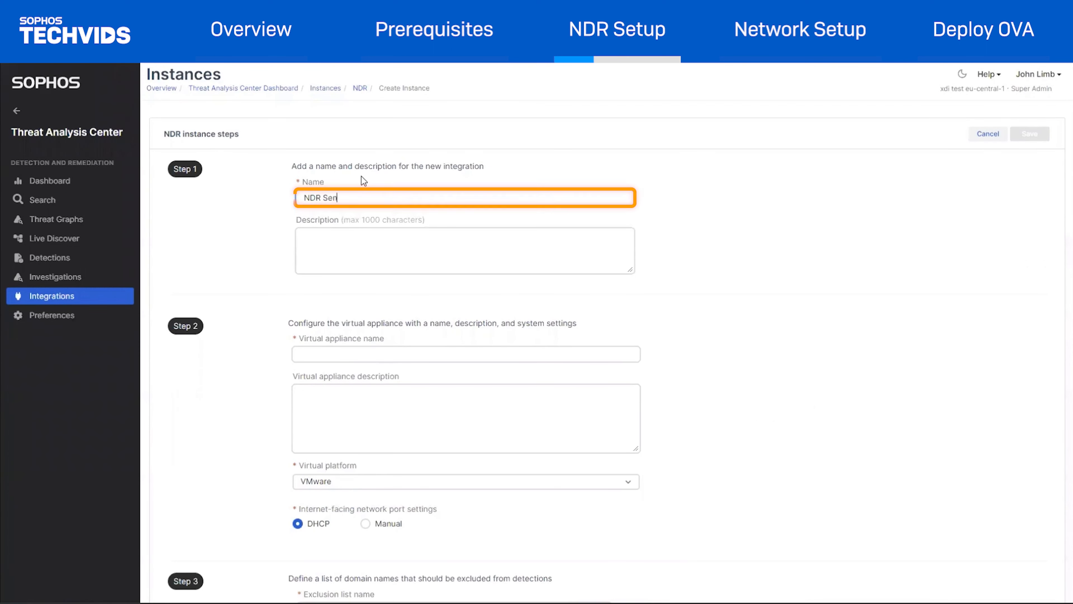
pyautogui.write('sor John')
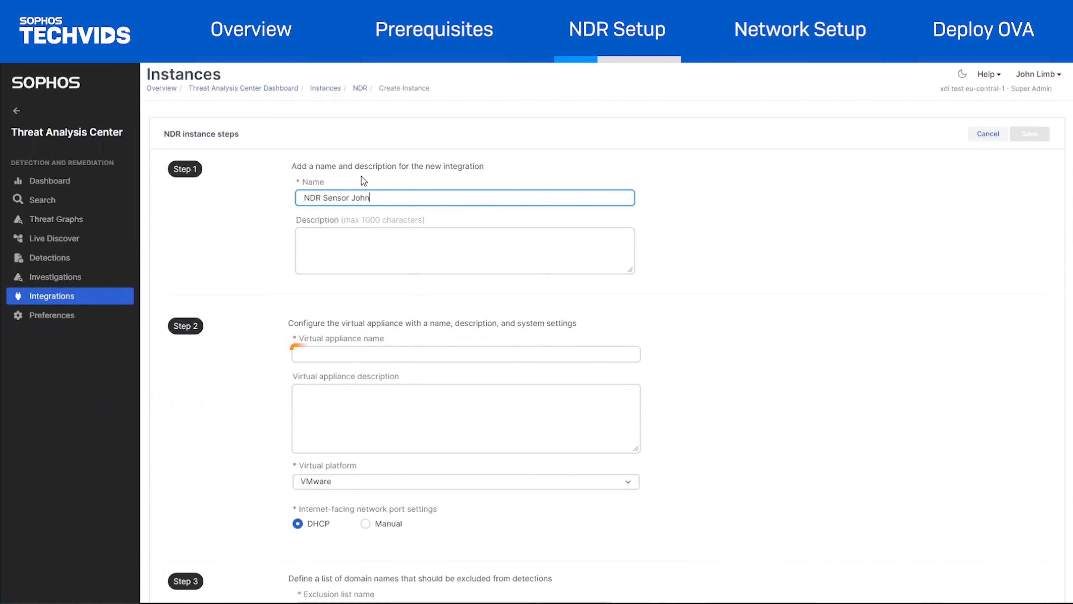
pyautogui.click(396, 352)
pyautogui.write('NDR VA John')
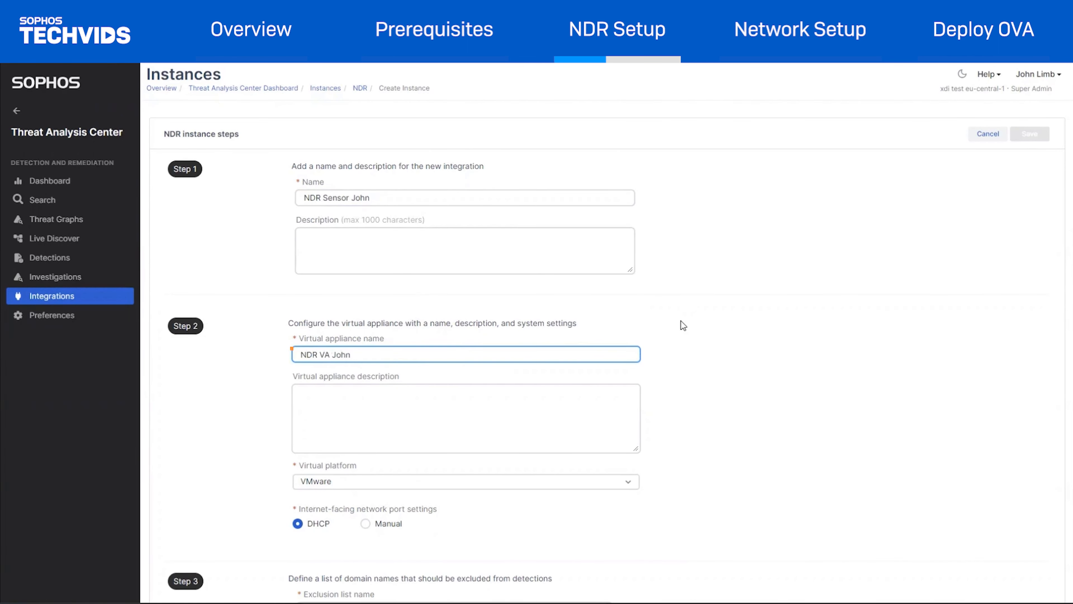
# Configure the internet-facing port manually with IP address 192.168.1.42, subnet mask 255.255.255.0 and gateway 192.168.1.1
pyautogui.scroll(-3, 680, 320)
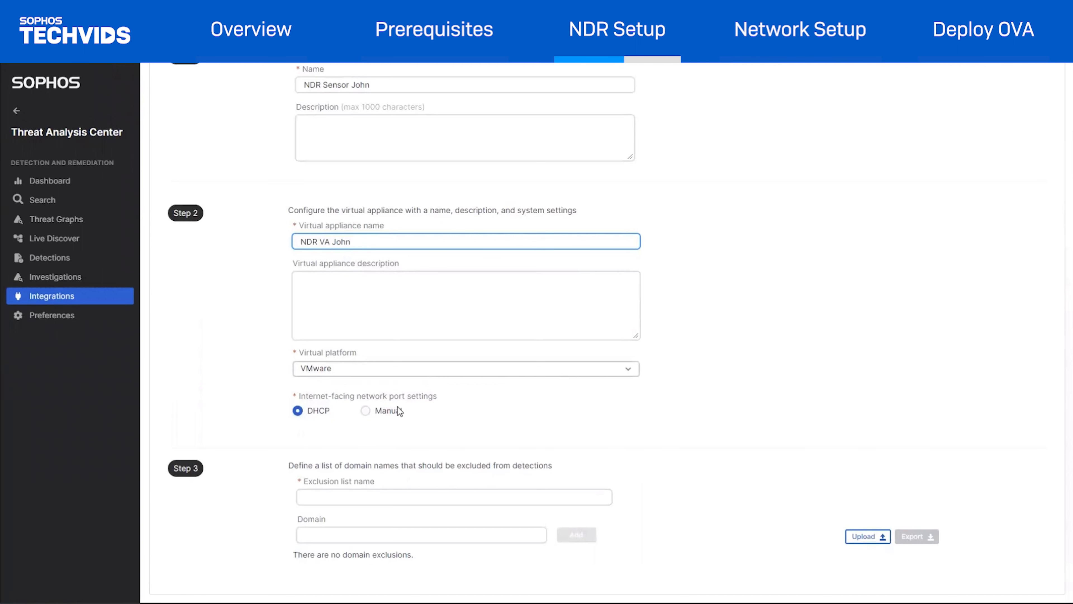
pyautogui.click(370, 414)
pyautogui.scroll(-2, 727, 371)
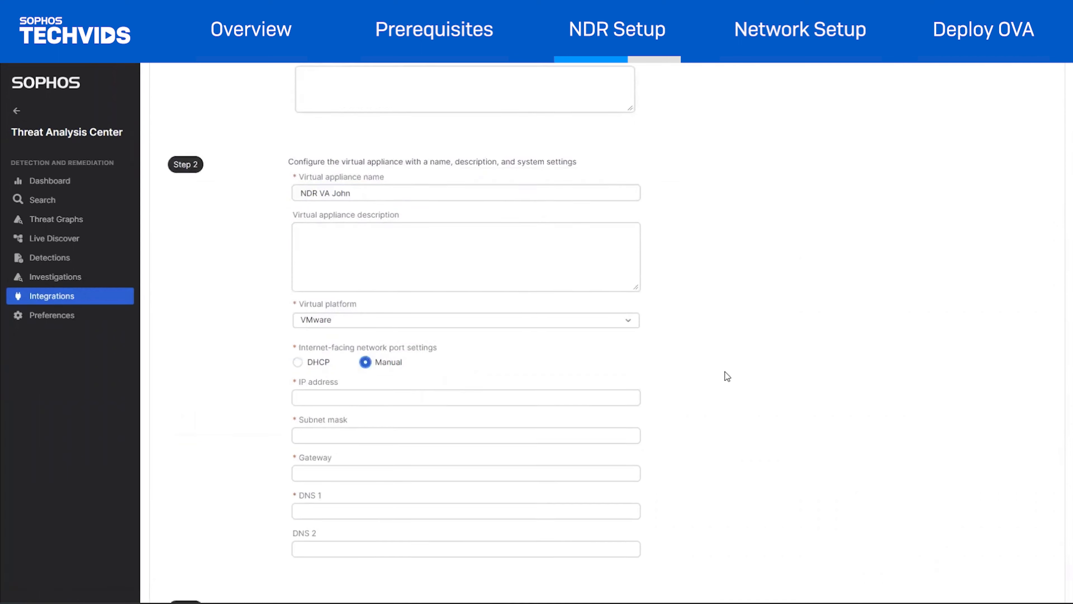
pyautogui.press('Tab')
pyautogui.write('192.168.1.42')
pyautogui.press('Tab')
pyautogui.write('255.255.255.0')
pyautogui.press('Tab')
pyautogui.write('192.168.1.1')
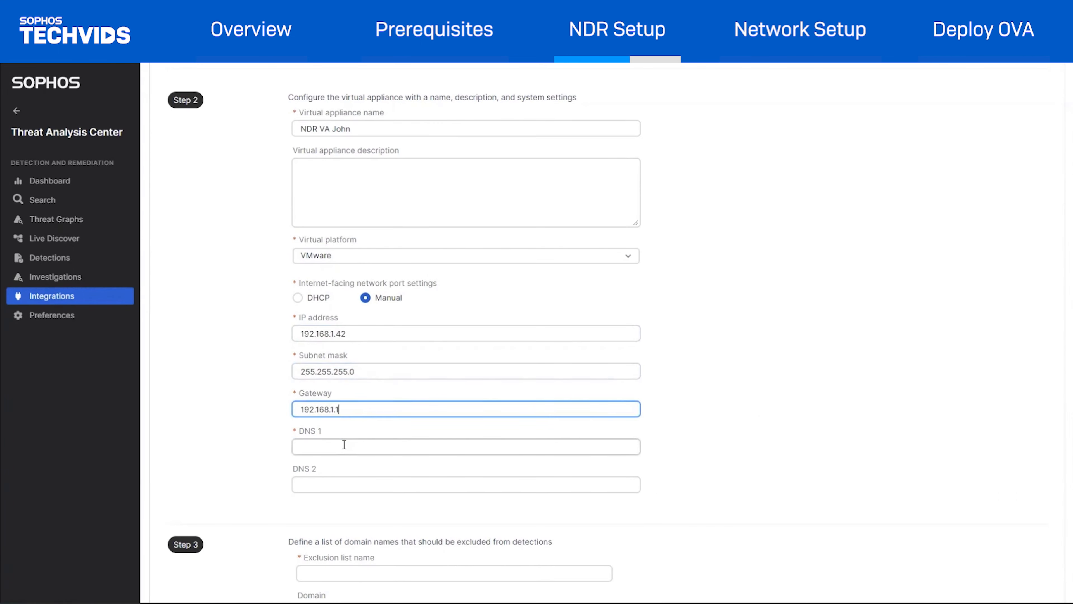
# Set DNS 1 to 192.168.1.1 and DNS 2 to 8.8.8.8 for the virtual appliance
pyautogui.press('Tab')
pyautogui.write('192.168.1.1')
pyautogui.press('Tab')
pyautogui.write('8.8.8.8')
# Name the domain exclusion list "Exclusions", add microsoft.com to it and save the NDR instance
pyautogui.scroll(-2, 364, 489)
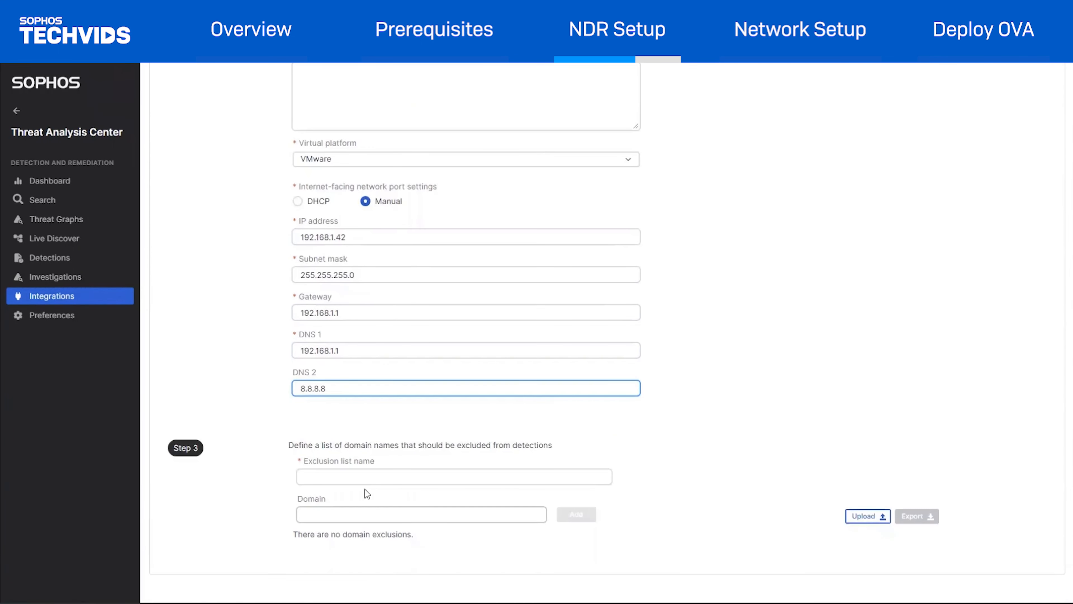
pyautogui.click(451, 475)
pyautogui.write('Exclusions')
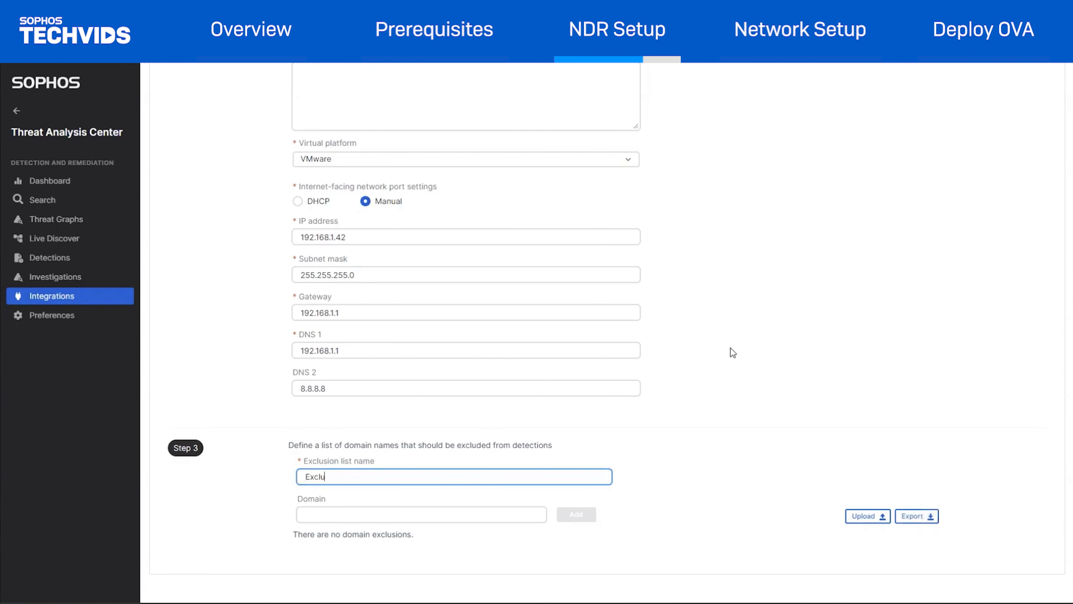
pyautogui.press('Tab')
pyautogui.click(389, 545)
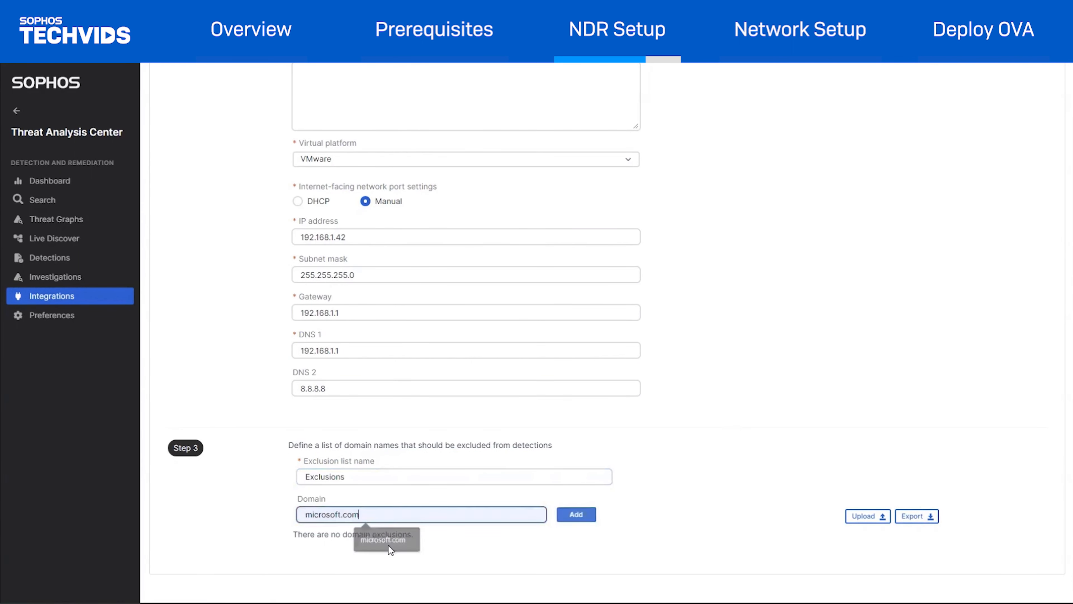
pyautogui.click(566, 512)
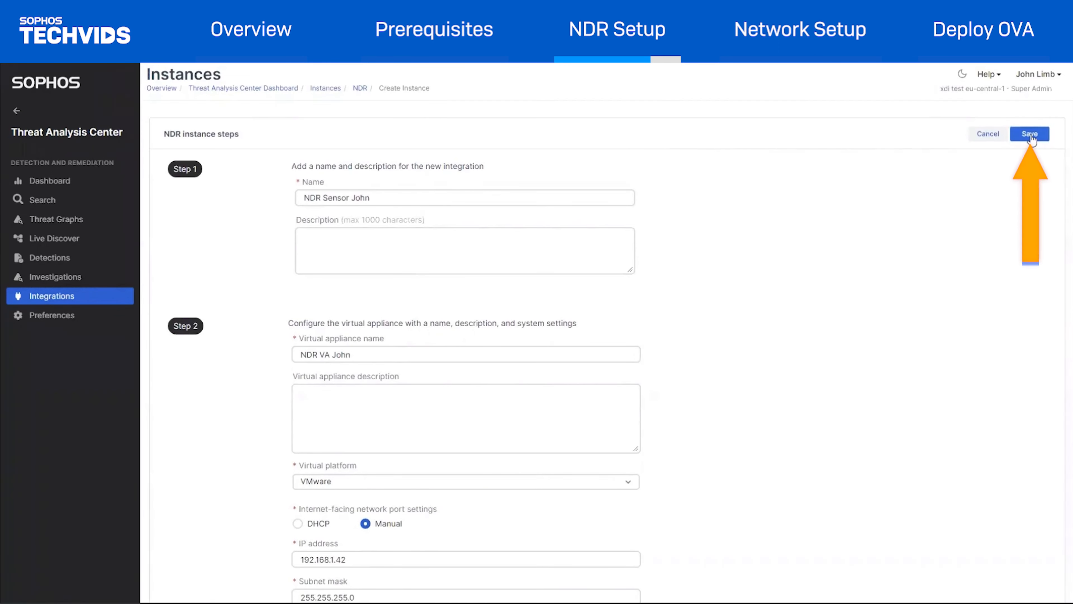
pyautogui.click(1029, 133)
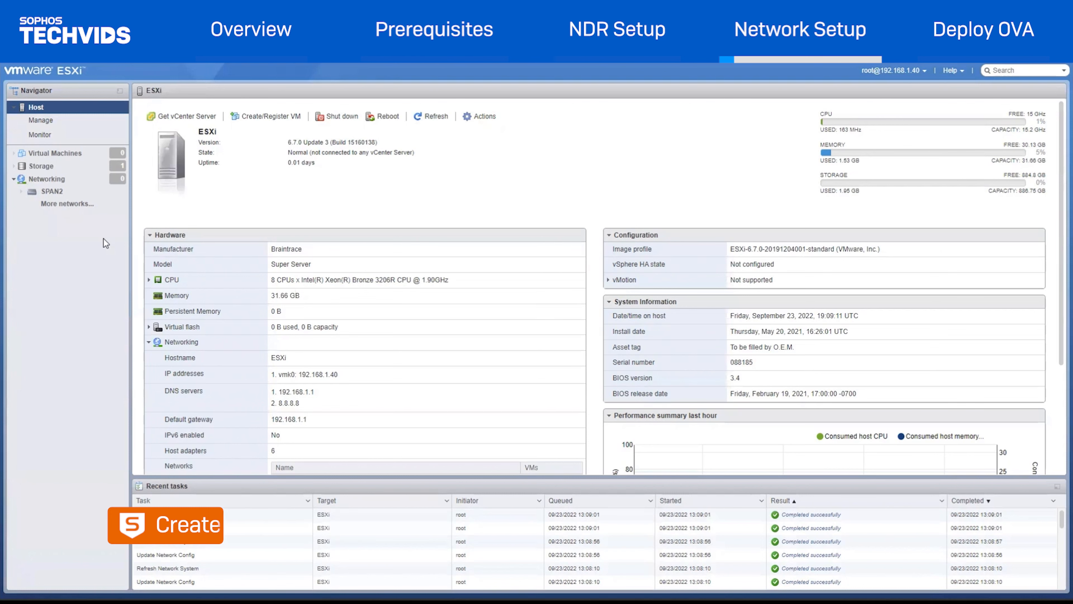
# Switch to VMware ESXi networking and start a new port group named SPAN1 with VLAN ID 4095
pyautogui.click(44, 179)
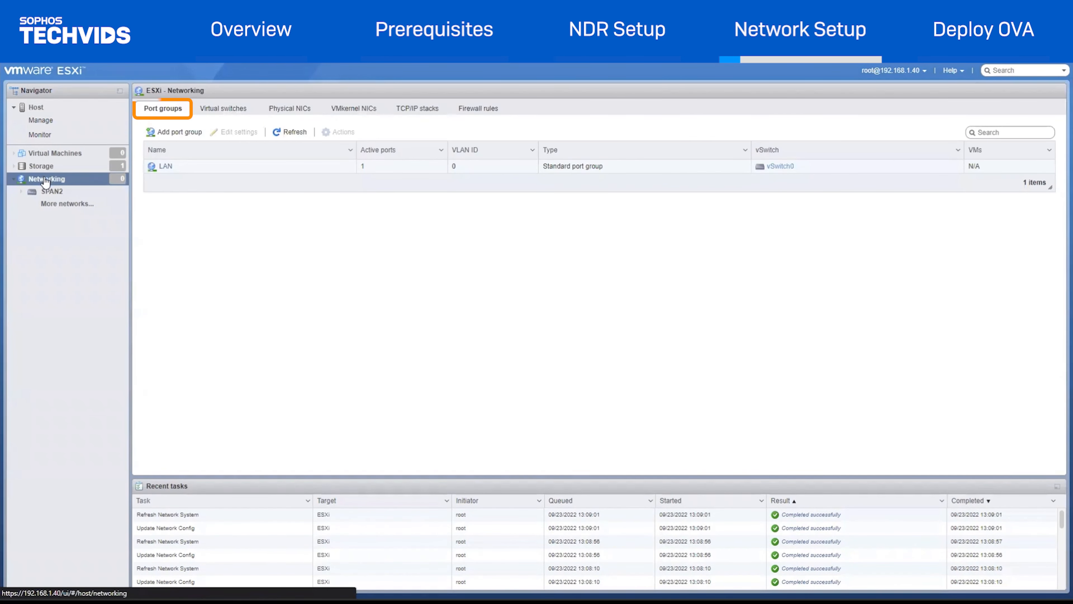
pyautogui.click(183, 139)
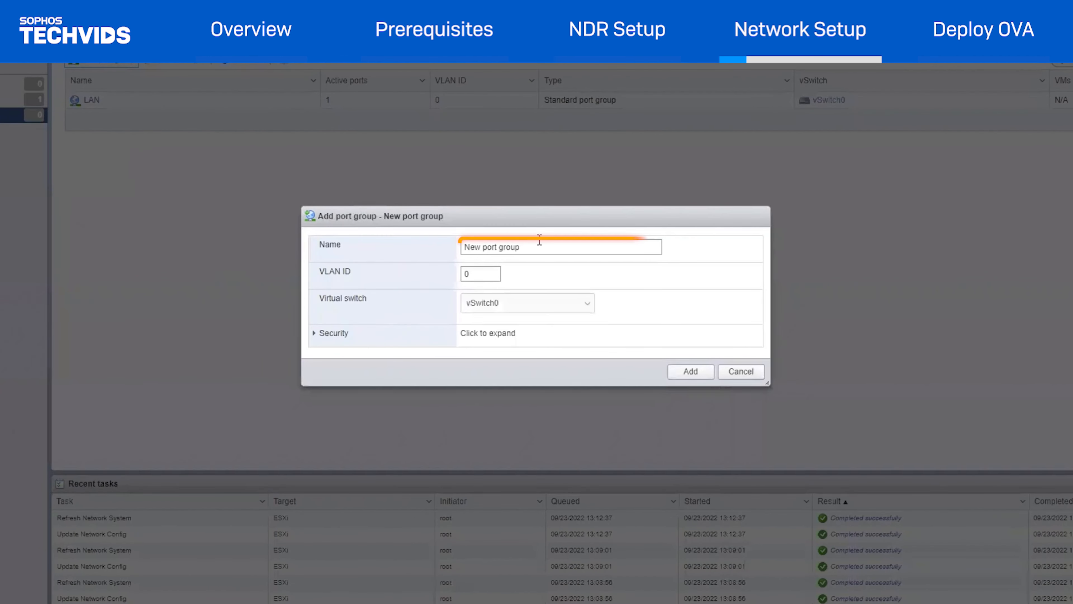
pyautogui.tripleClick(553, 245)
pyautogui.press('BackSpace')
pyautogui.write('SPAN1')
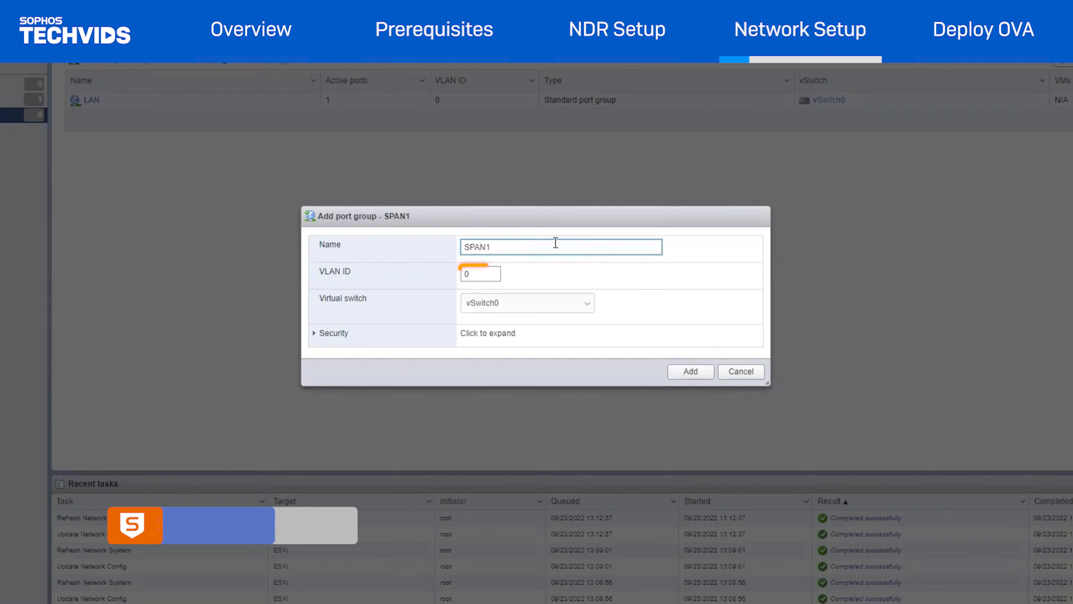
pyautogui.doubleClick(481, 273)
pyautogui.write('4095')
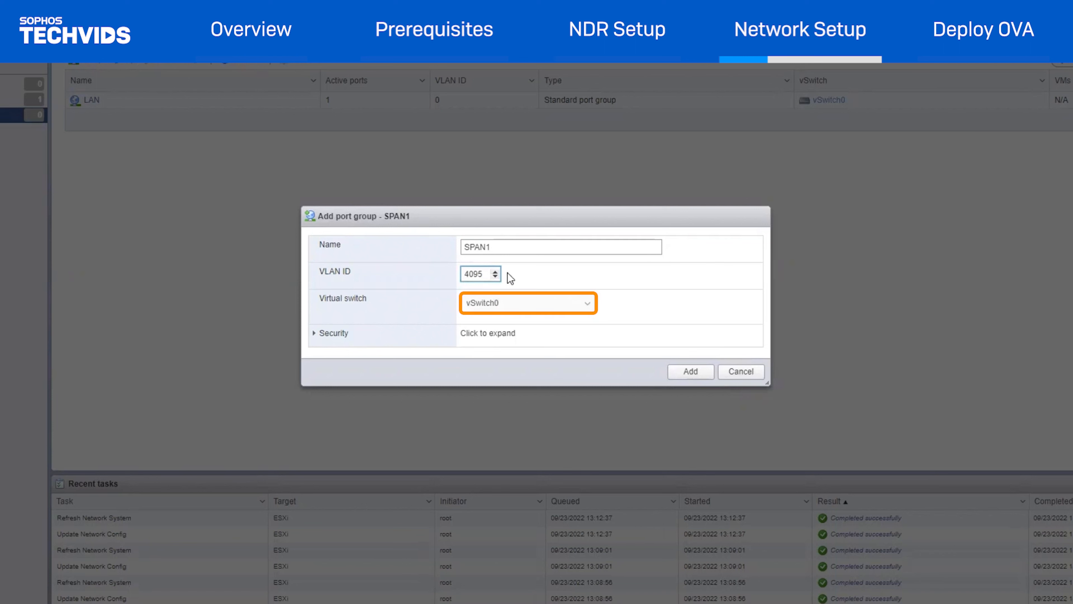
# Keep SPAN1 on vSwitch0, set its promiscuous mode to Accept and add the port group
pyautogui.click(587, 304)
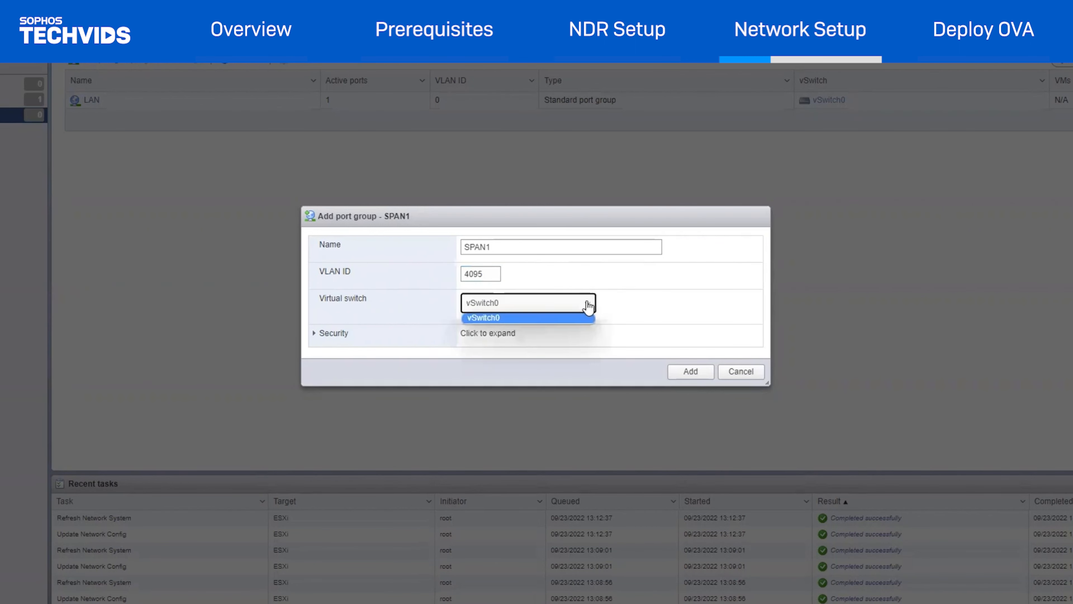
pyautogui.click(650, 298)
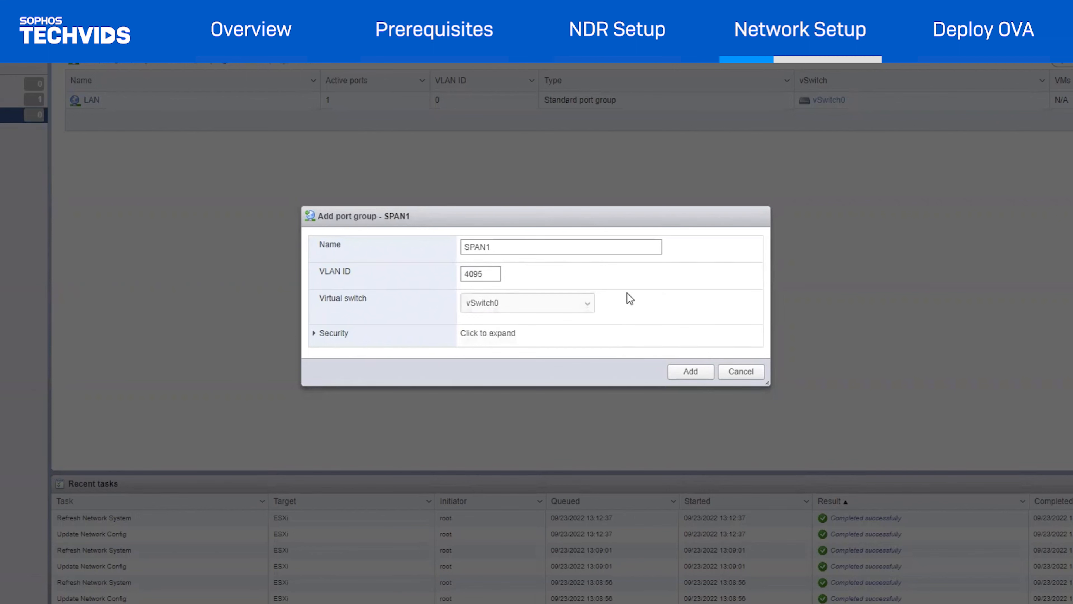
pyautogui.click(326, 334)
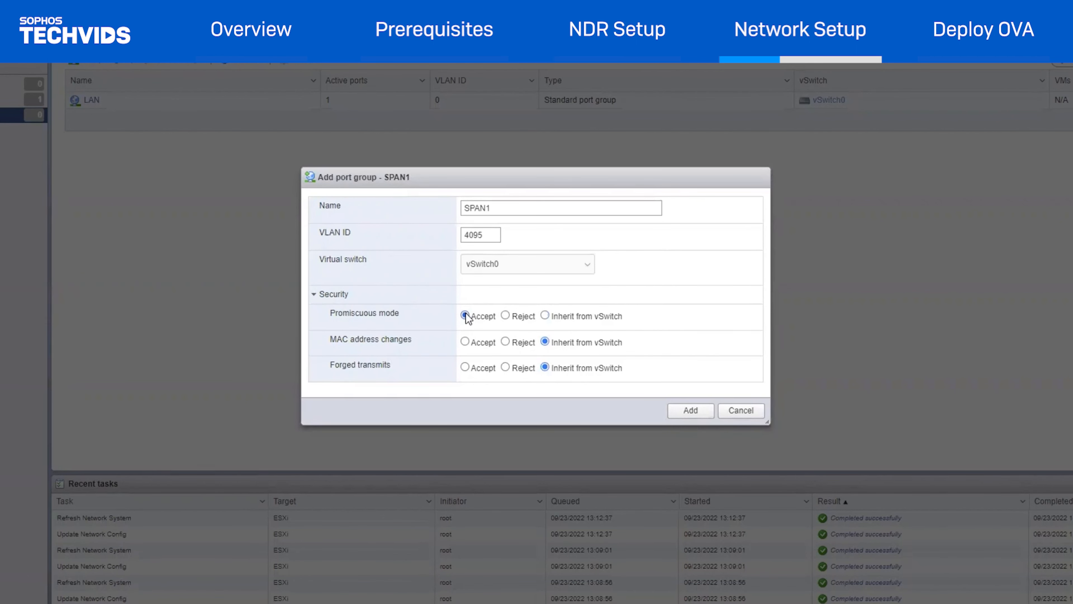
pyautogui.click(705, 413)
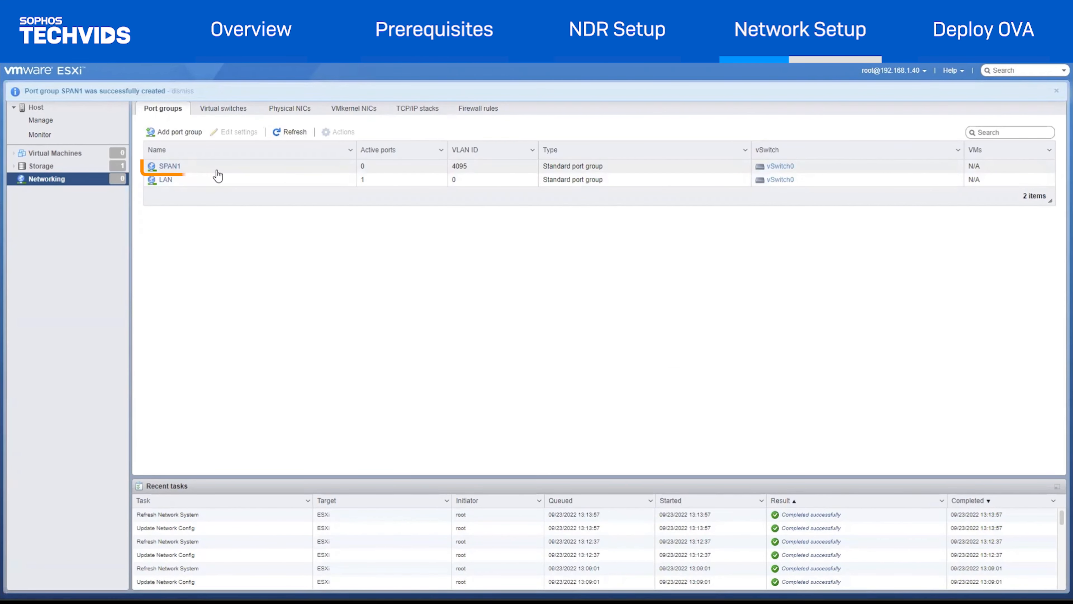
pyautogui.click(182, 92)
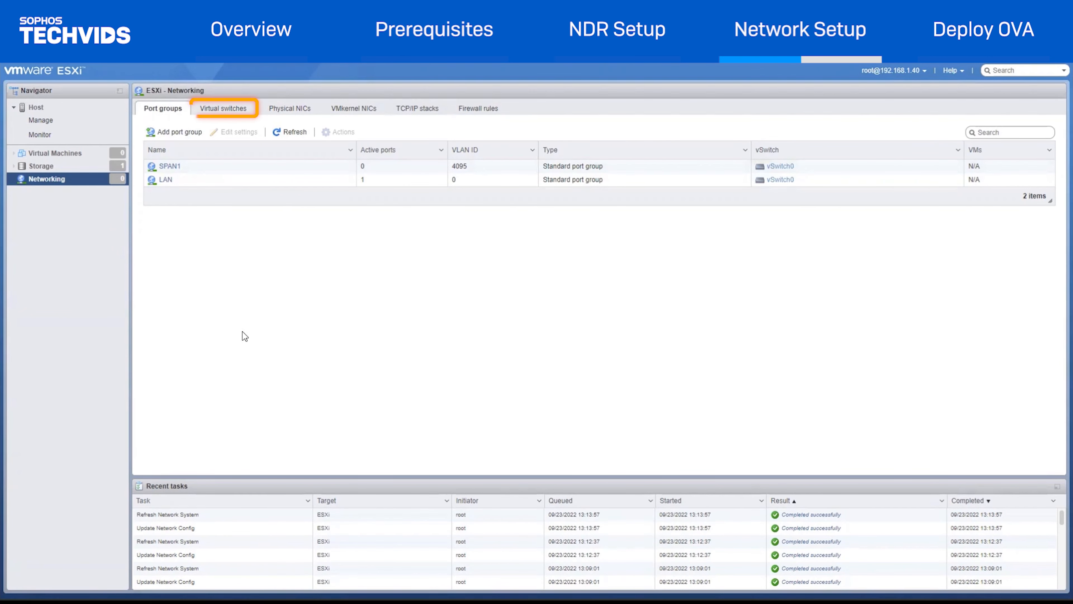
# Add a standard virtual switch named vSwitch1 with vmnic2 as its uplink
pyautogui.click(240, 108)
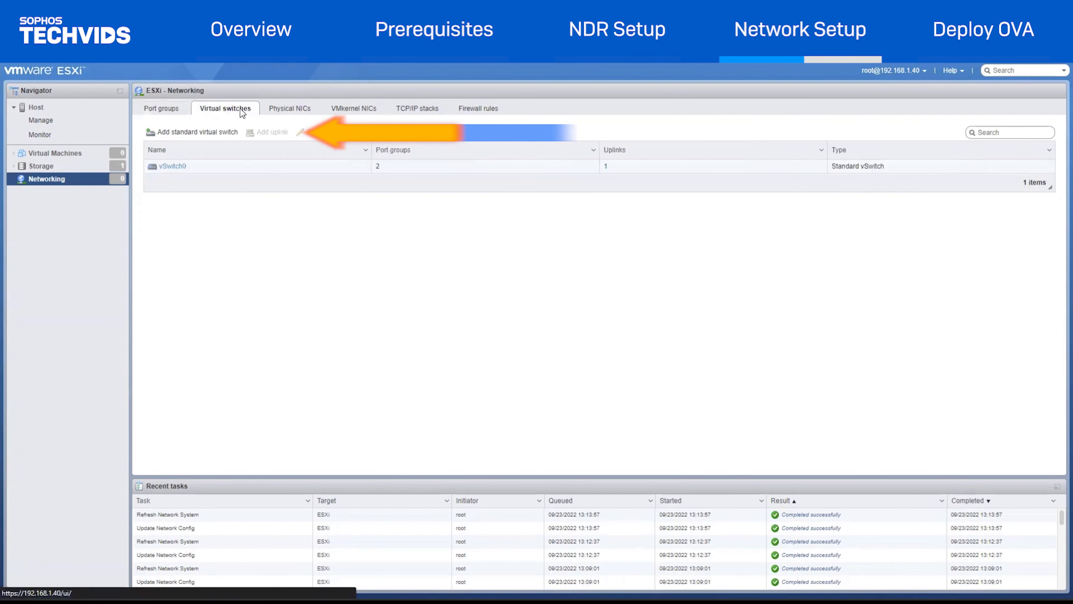
pyautogui.click(196, 134)
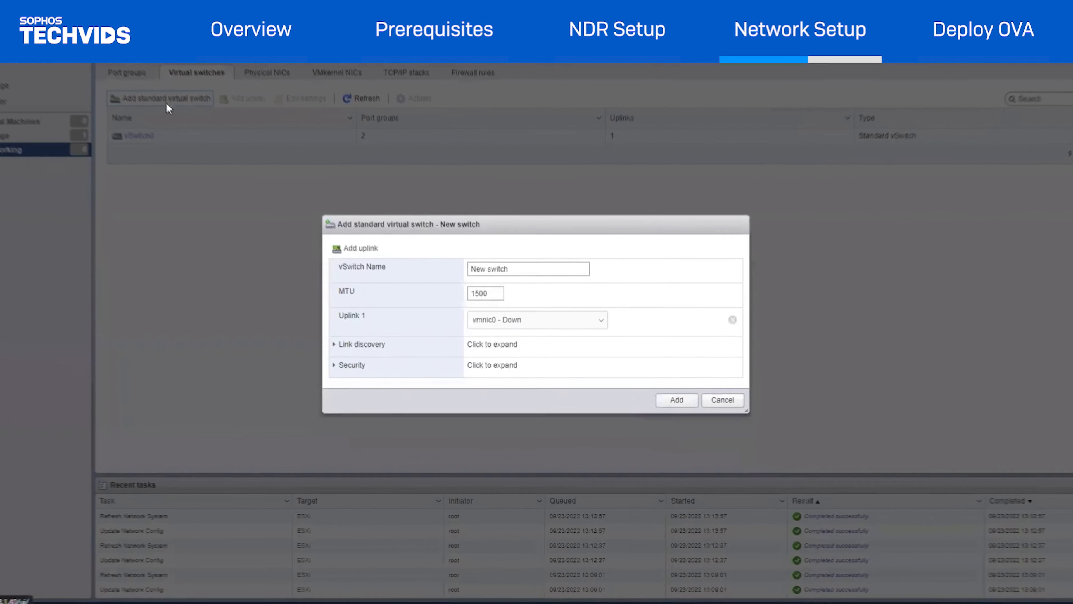
pyautogui.tripleClick(521, 267)
pyautogui.write('vSwitch1')
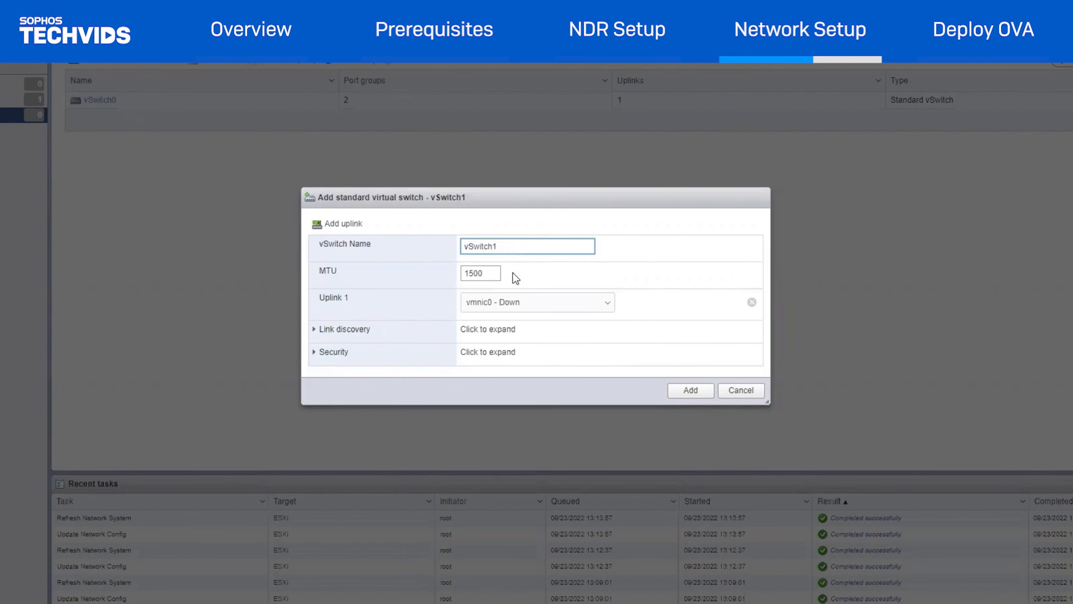
pyautogui.click(607, 302)
pyautogui.click(554, 337)
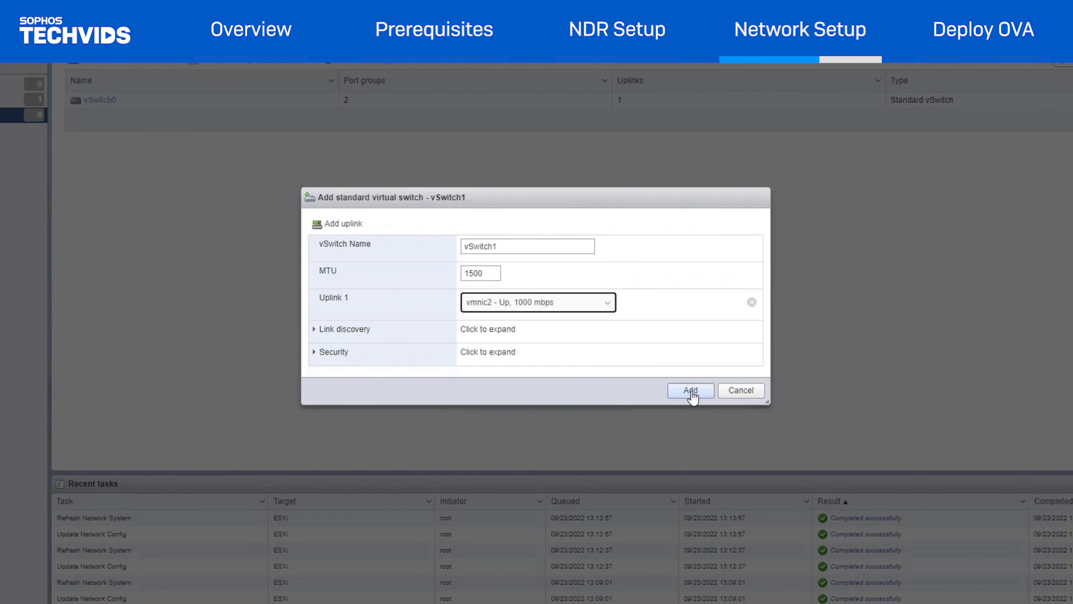
pyautogui.click(691, 389)
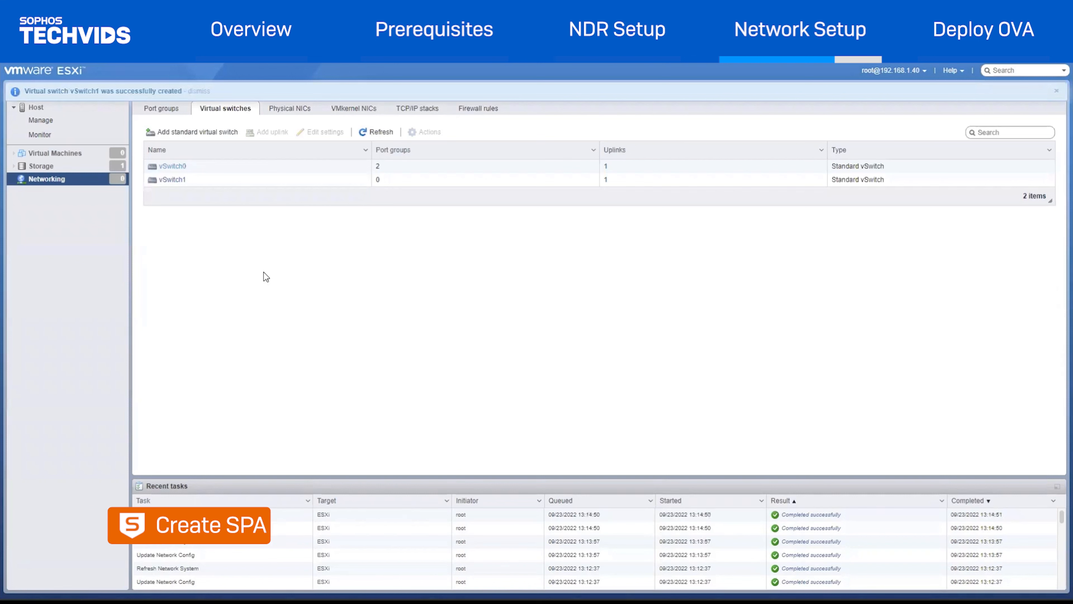
# Start another port group named SPAN2 with VLAN ID 4095
pyautogui.click(167, 110)
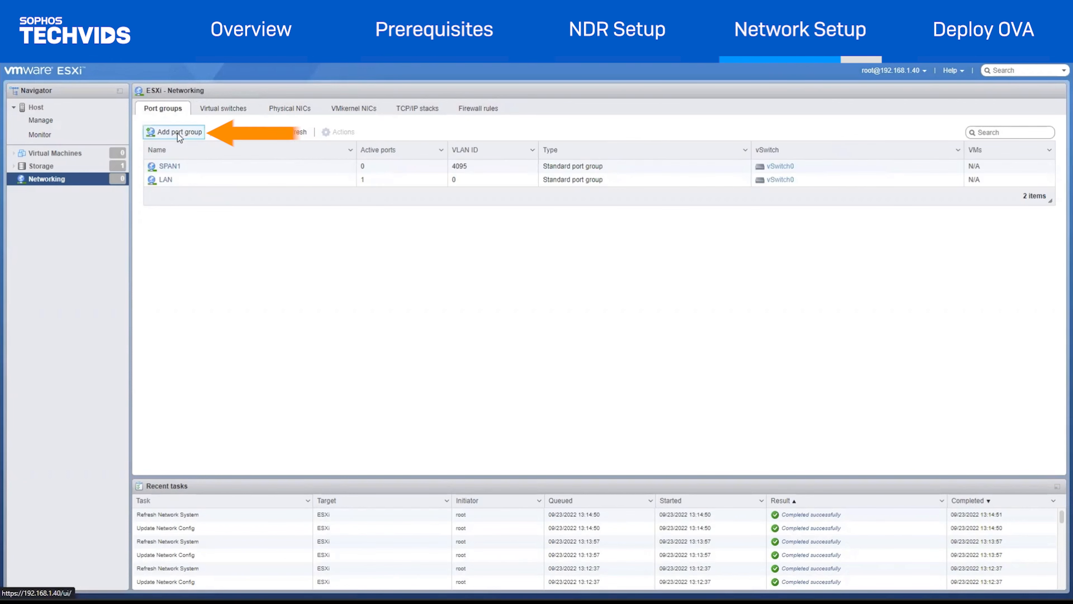
pyautogui.click(178, 132)
pyautogui.tripleClick(527, 289)
pyautogui.write('SPAN2')
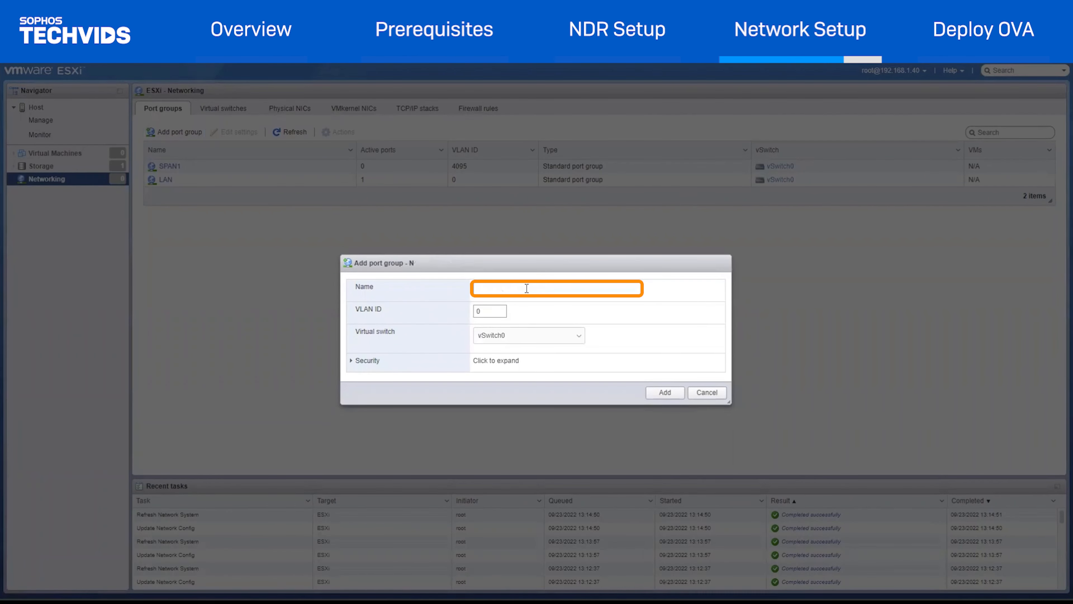
pyautogui.doubleClick(490, 310)
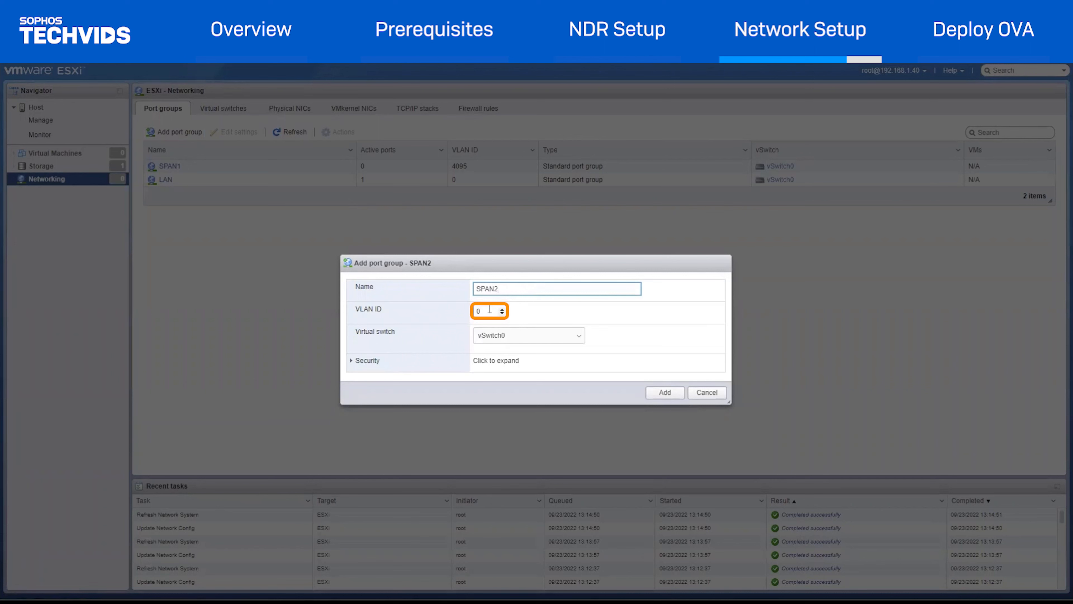
pyautogui.write('4095')
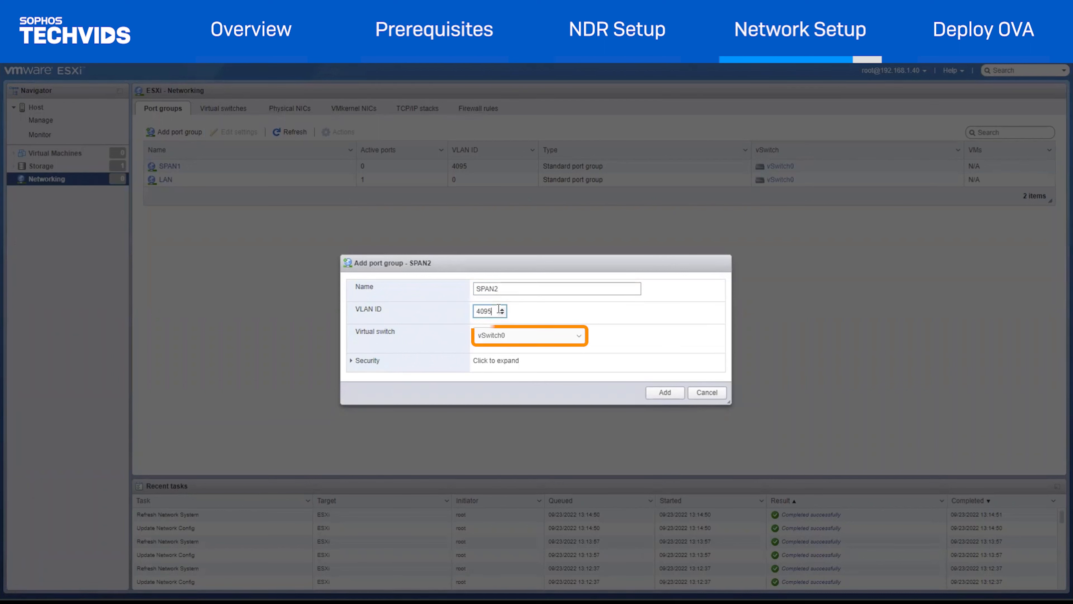
# Assign SPAN2 to vSwitch1, set its promiscuous mode to Accept, and add the port group
pyautogui.click(579, 336)
pyautogui.click(497, 358)
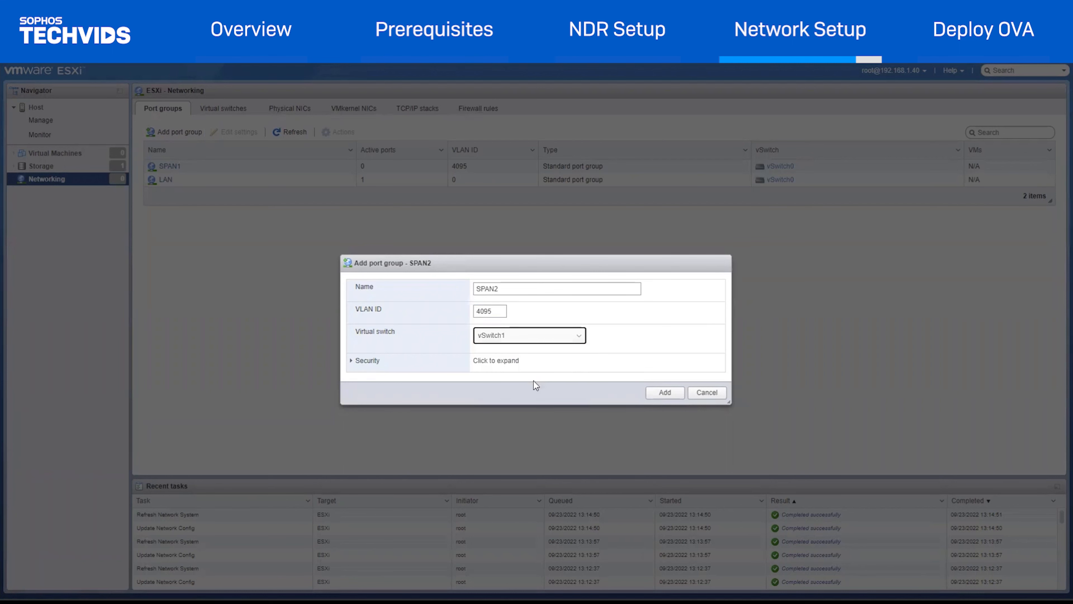
pyautogui.click(352, 362)
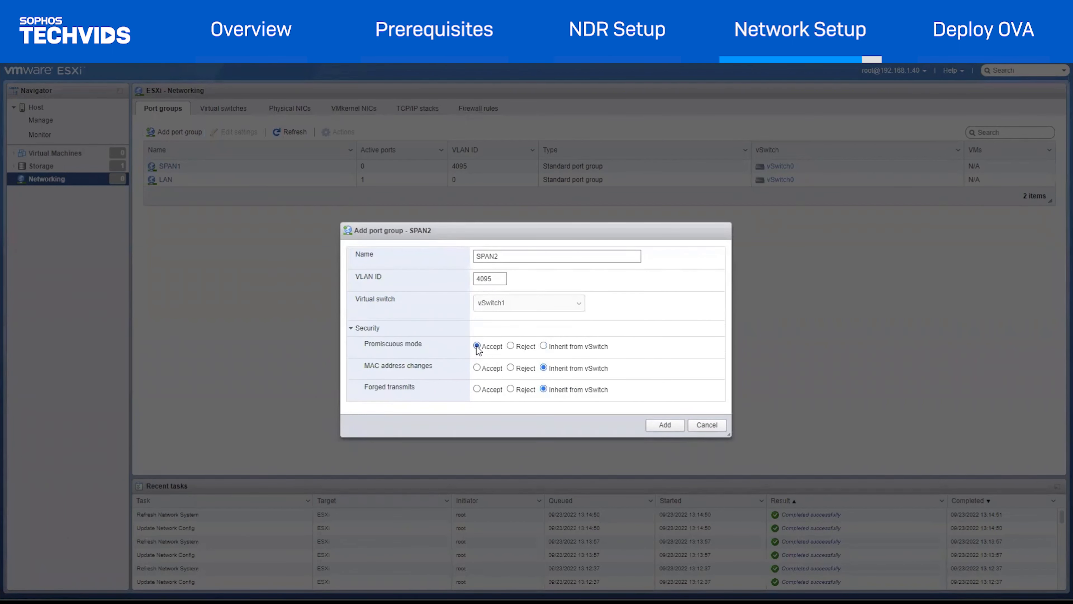
pyautogui.click(663, 423)
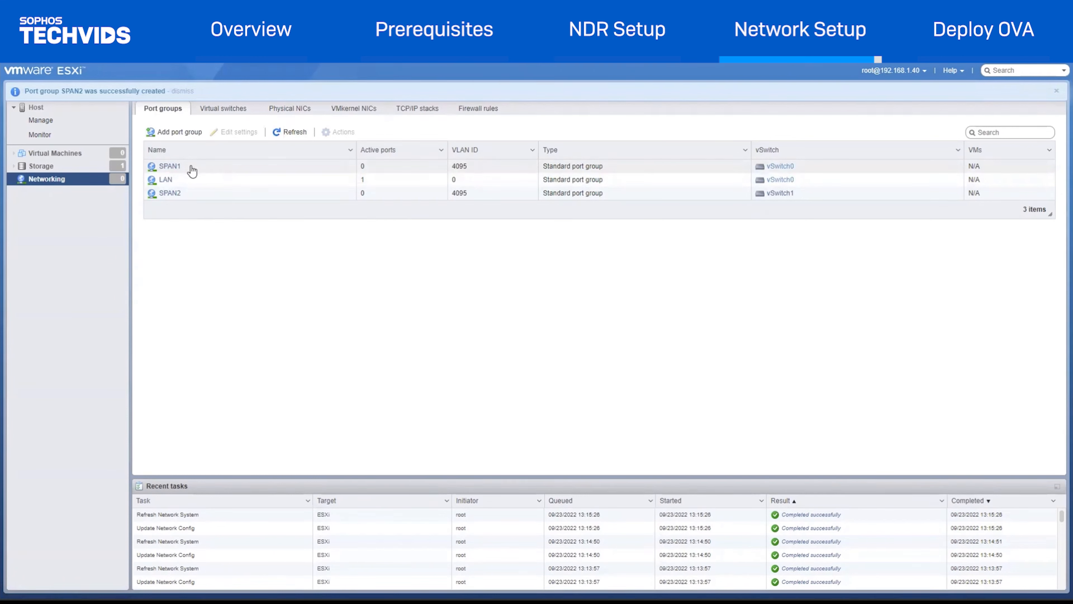
pyautogui.click(212, 194)
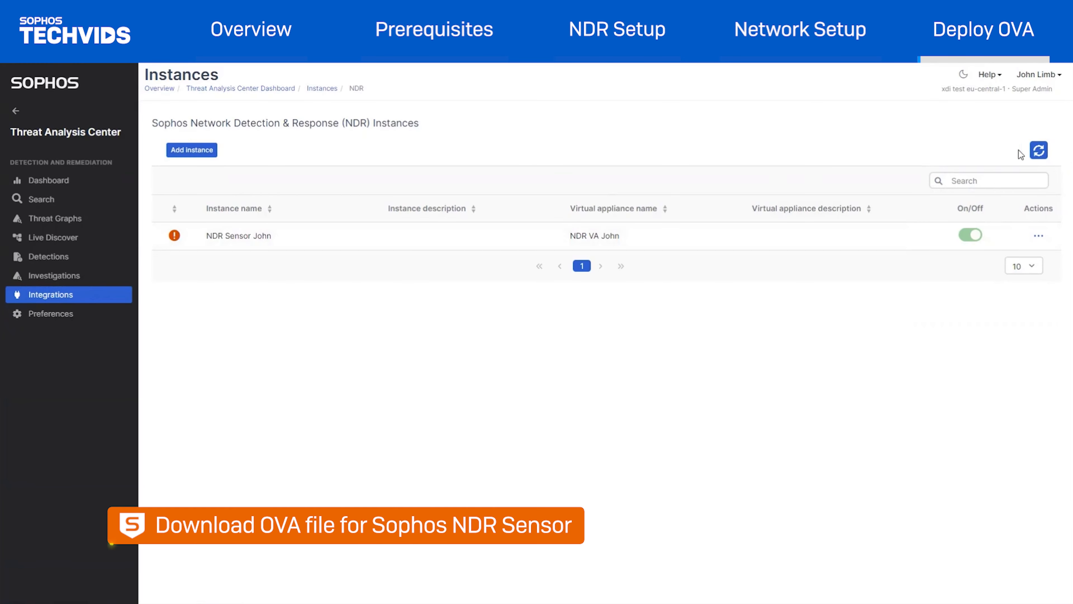
# Switch to Sophos Central, refresh the NDR instance list and download the OVA image for the sensor instance
pyautogui.click(1039, 152)
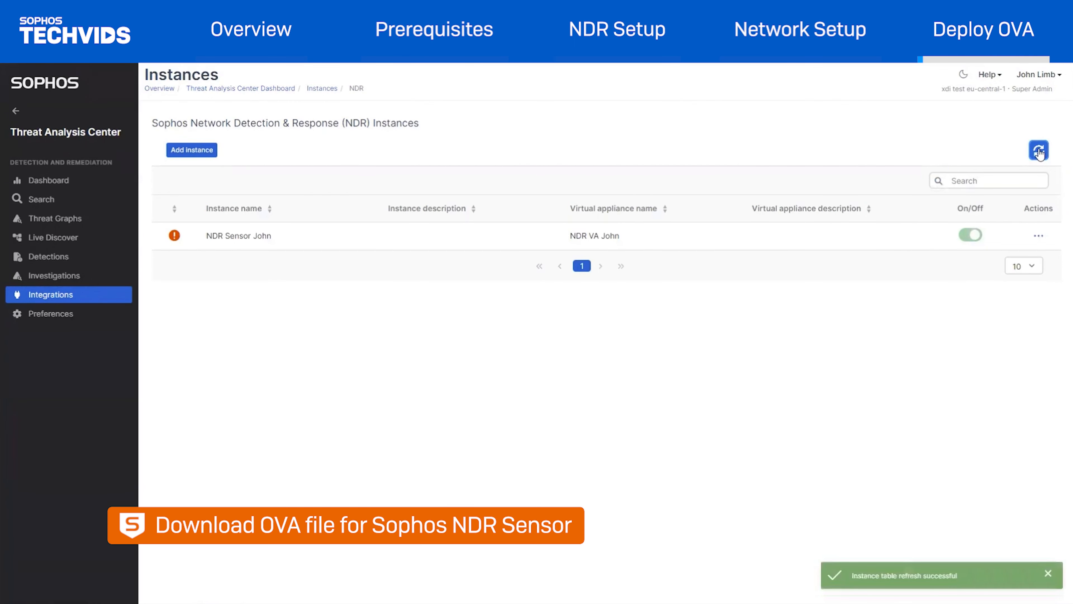
pyautogui.click(1038, 235)
pyautogui.click(971, 258)
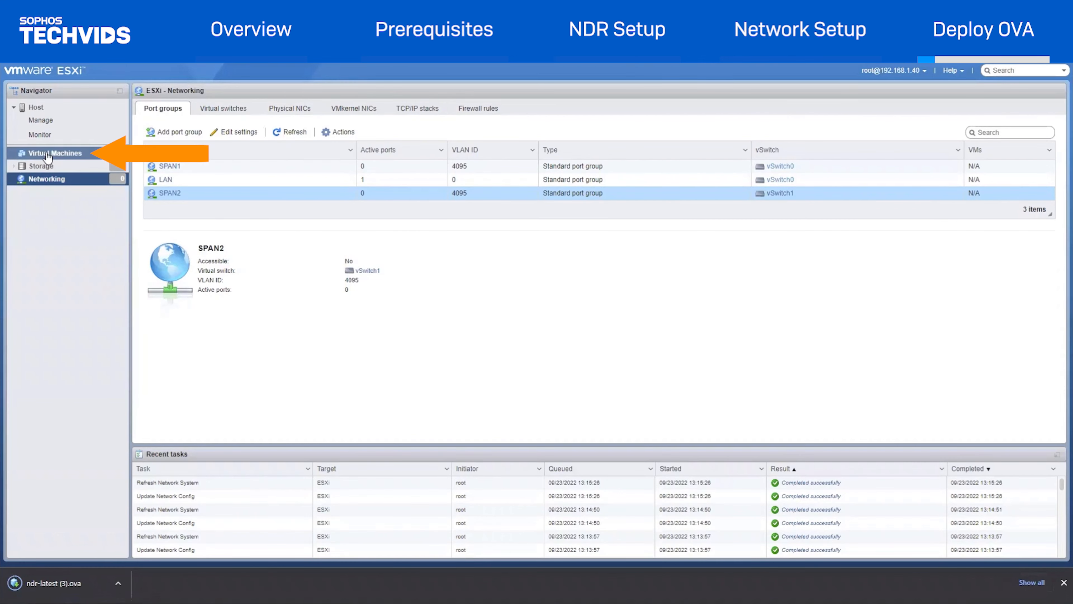
# Switch to VMware ESXi virtual machines and start deploying a virtual machine from an OVF or OVA file
pyautogui.click(47, 155)
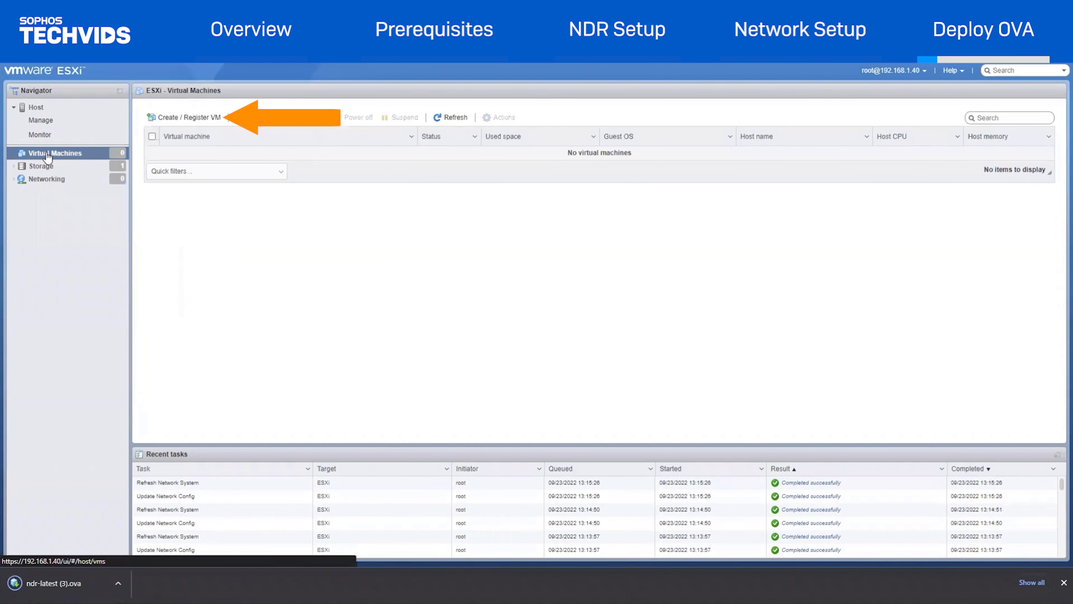
pyautogui.click(177, 119)
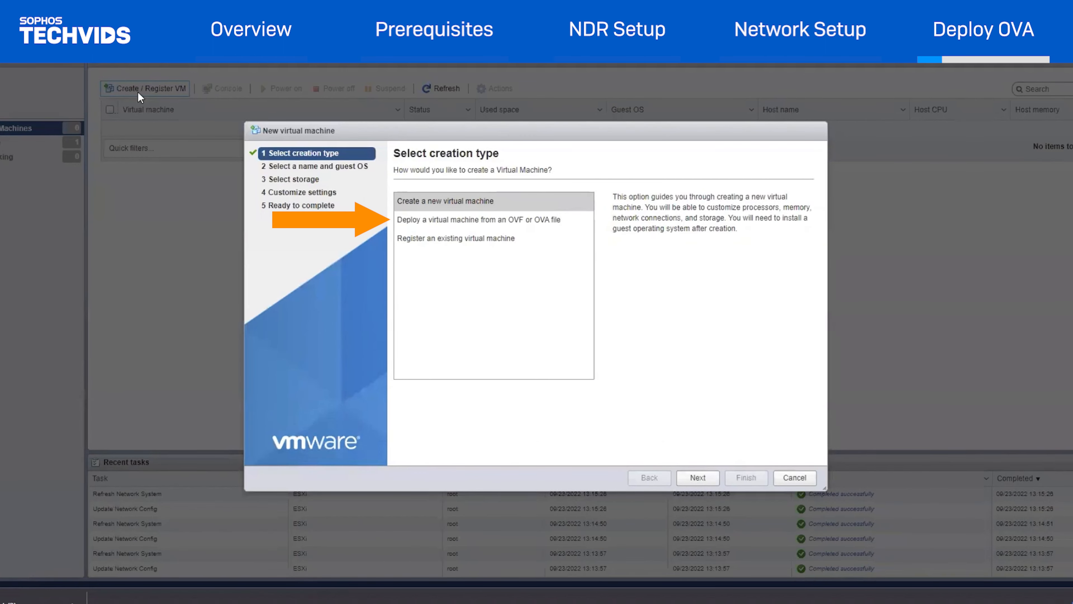
pyautogui.click(463, 217)
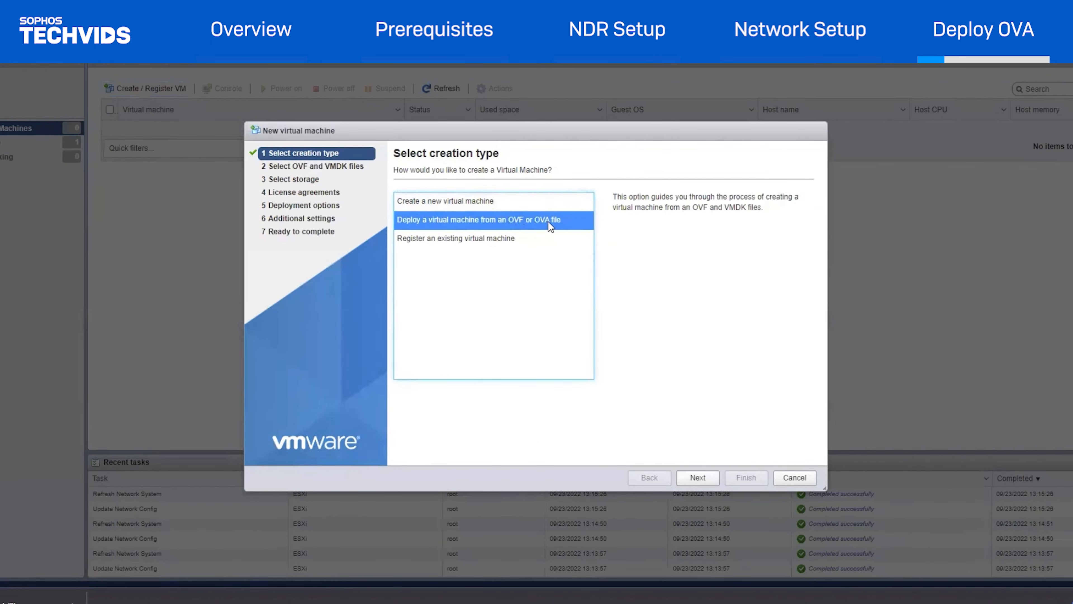
pyautogui.click(698, 477)
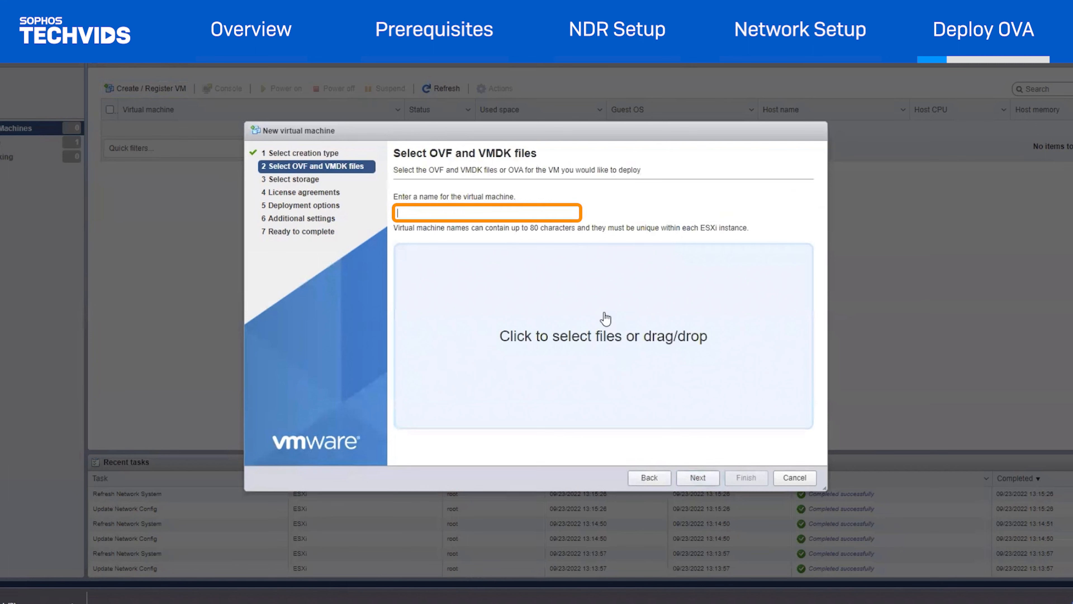
# Give the virtual machine the same name as the NDR sensor instance and select ndr-latest (3).ova as its source file
pyautogui.write('NDR Sensor John')
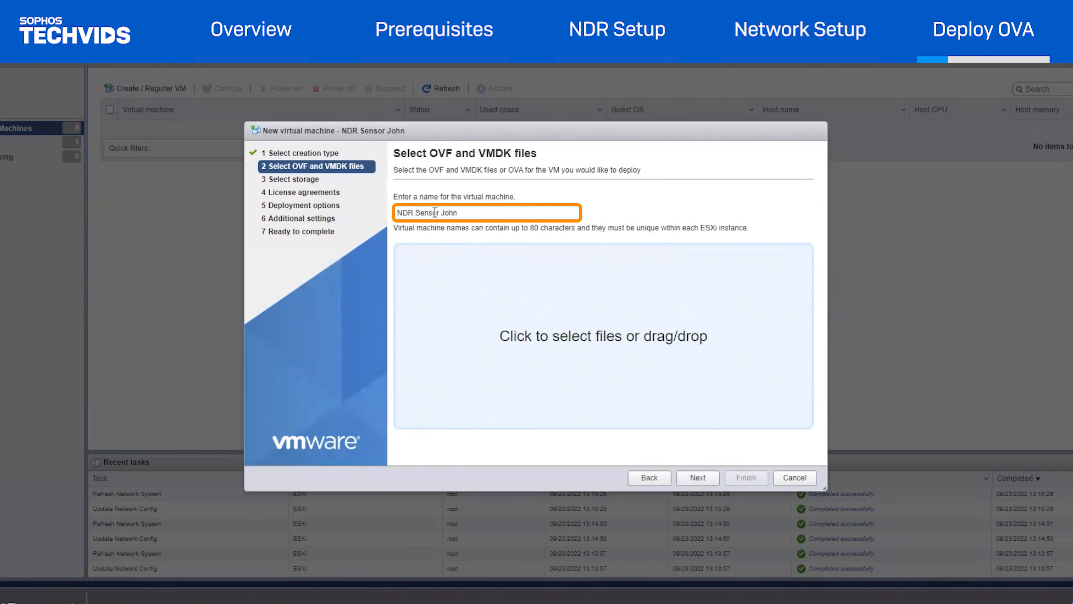
pyautogui.click(607, 341)
pyautogui.click(96, 99)
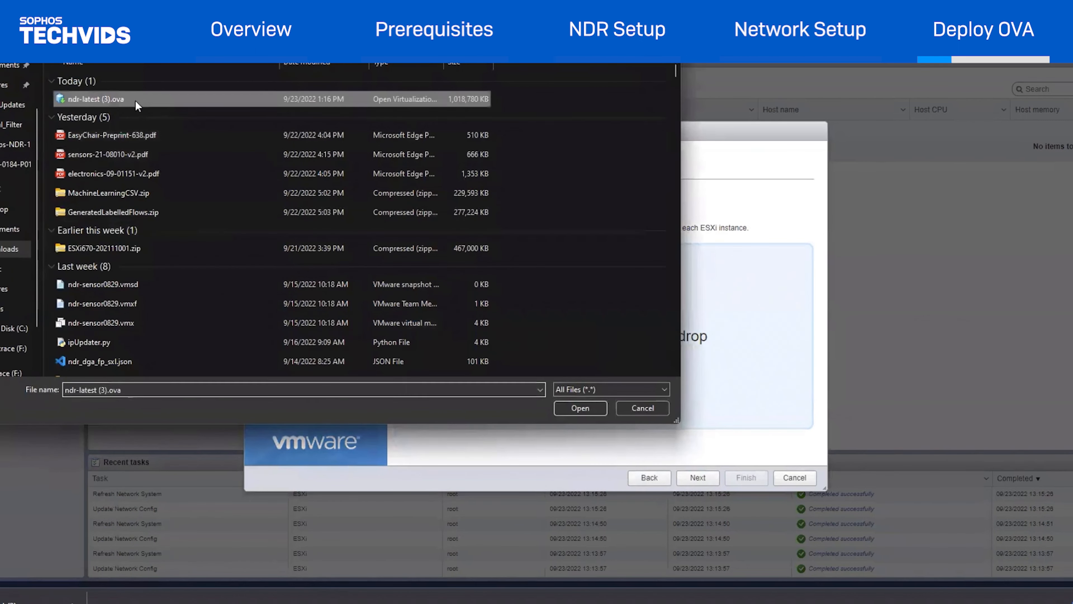
pyautogui.click(580, 408)
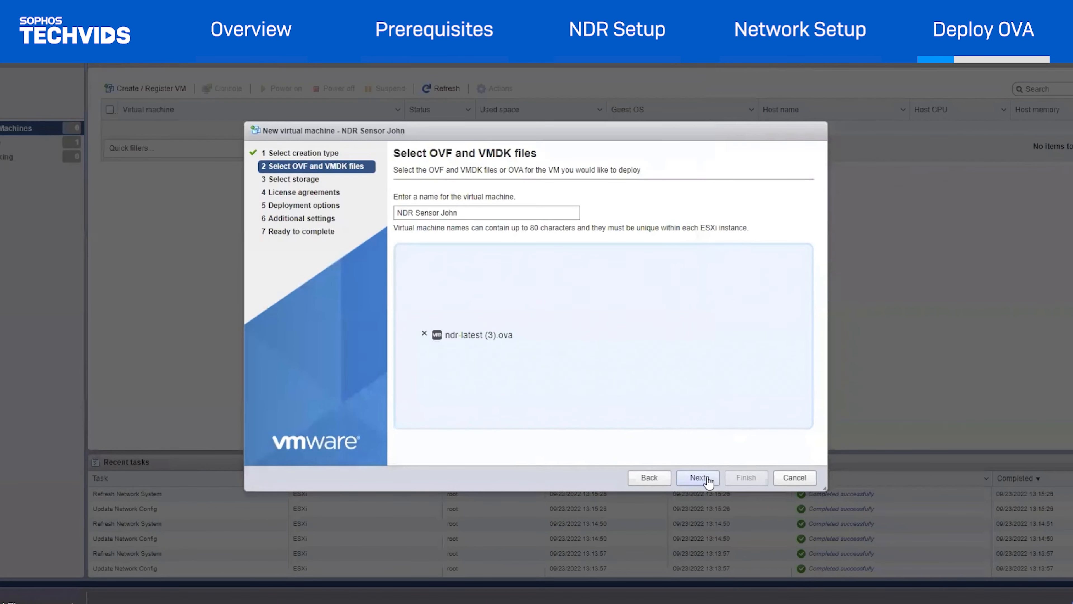
pyautogui.click(708, 481)
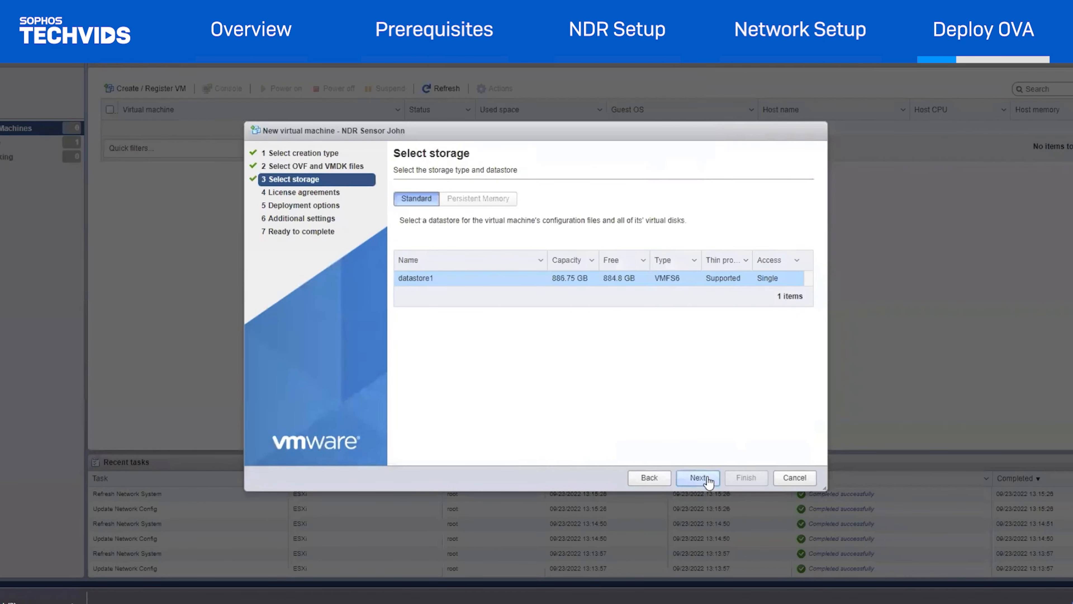
# Keep datastore1 as storage and map SPAN1 to SPAN1, SPAN2 to SPAN2, and both SYSLOG and MGMT to LAN
pyautogui.click(700, 484)
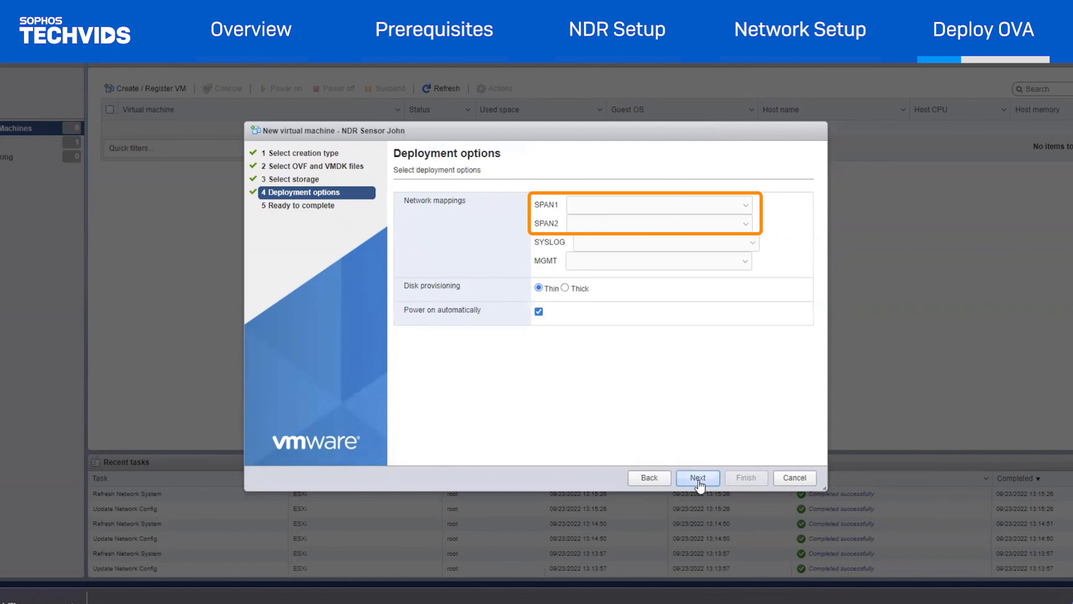
pyautogui.click(595, 206)
pyautogui.click(600, 233)
pyautogui.click(600, 230)
pyautogui.click(622, 256)
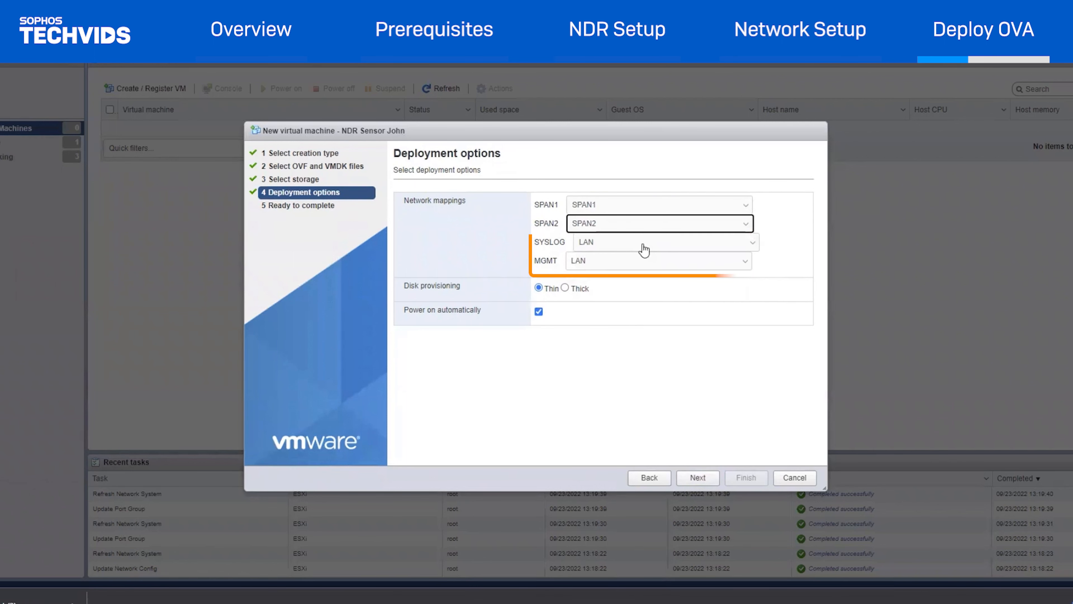
pyautogui.click(644, 250)
pyautogui.click(608, 256)
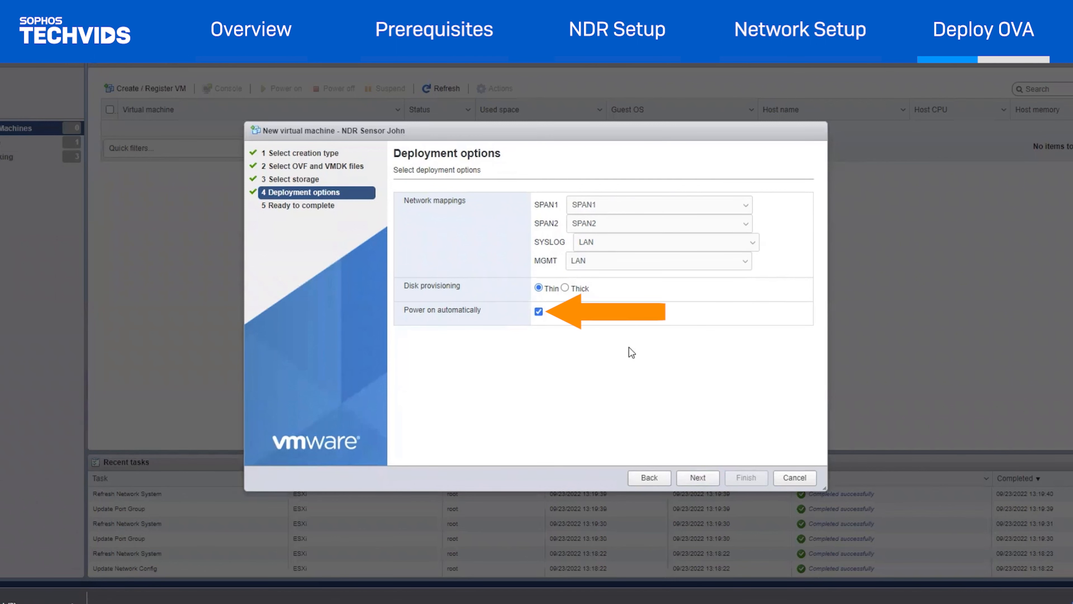
# Finish the deployment with thin provisioning and automatic power-on, and open the new sensor virtual machine
pyautogui.click(696, 477)
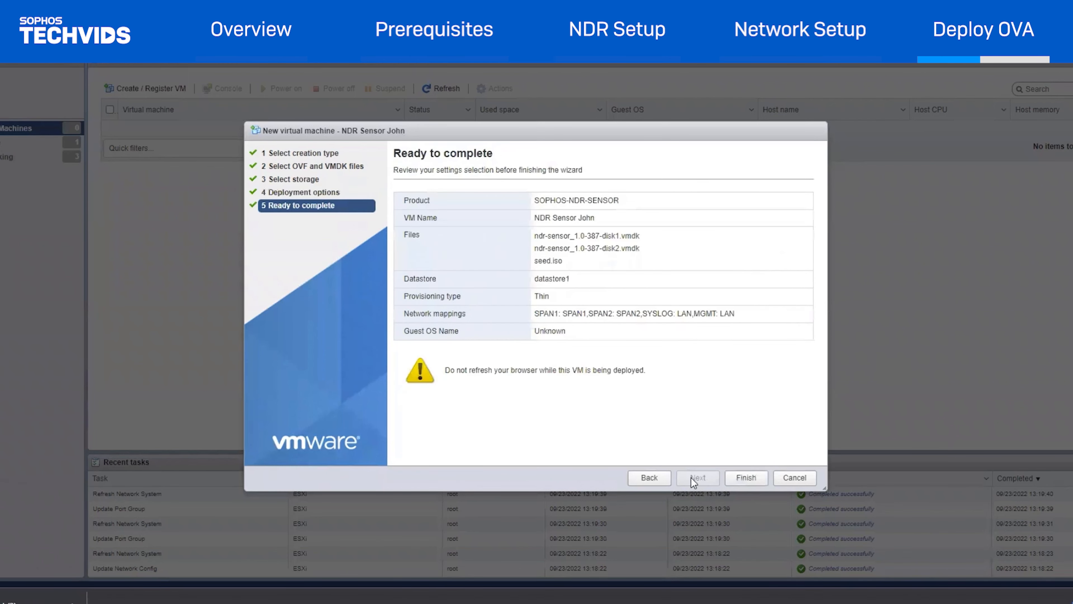
pyautogui.click(746, 478)
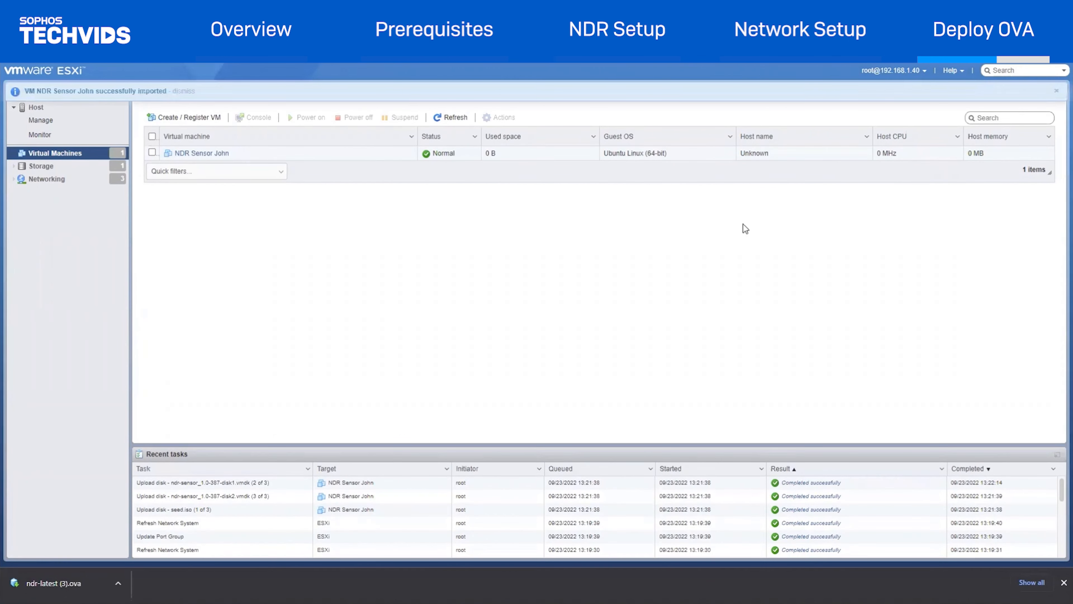
pyautogui.click(199, 155)
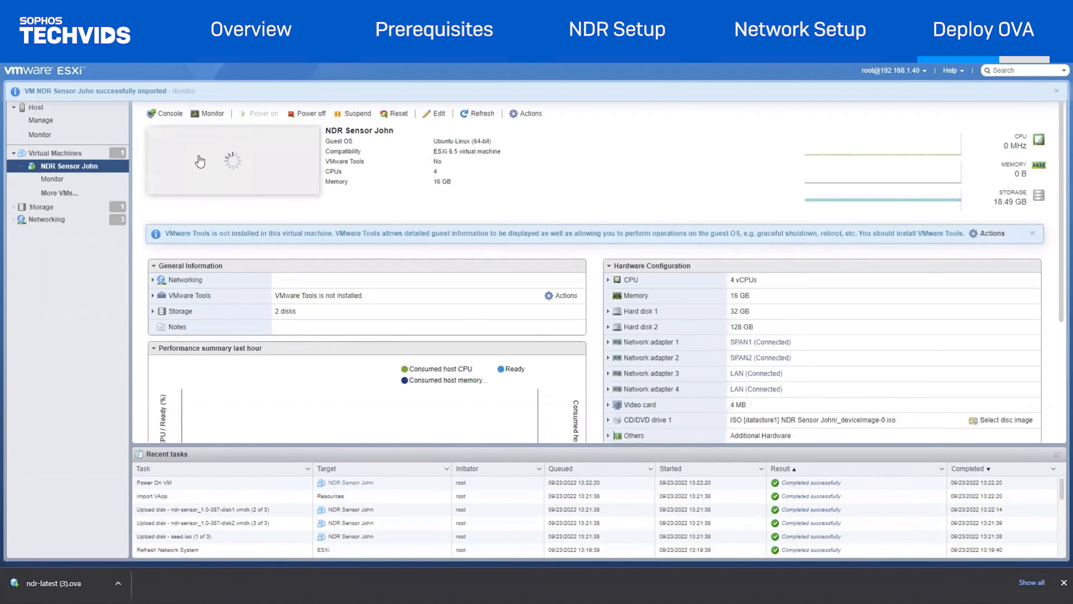
pyautogui.click(230, 219)
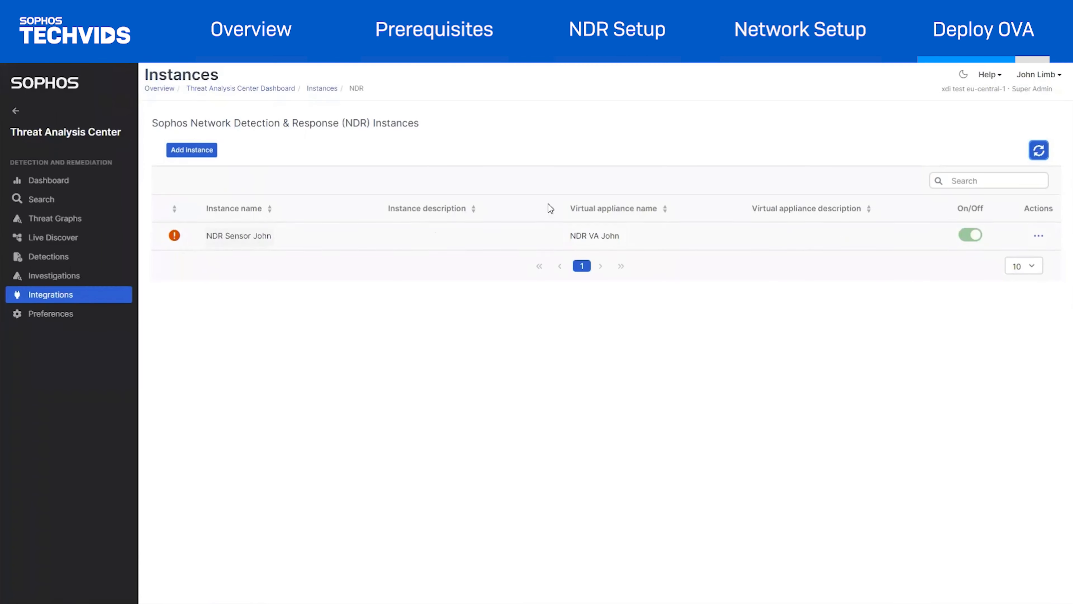
# Switch to the NDR instances in Sophos Central and refresh the list to check the sensor's status
pyautogui.click(1038, 150)
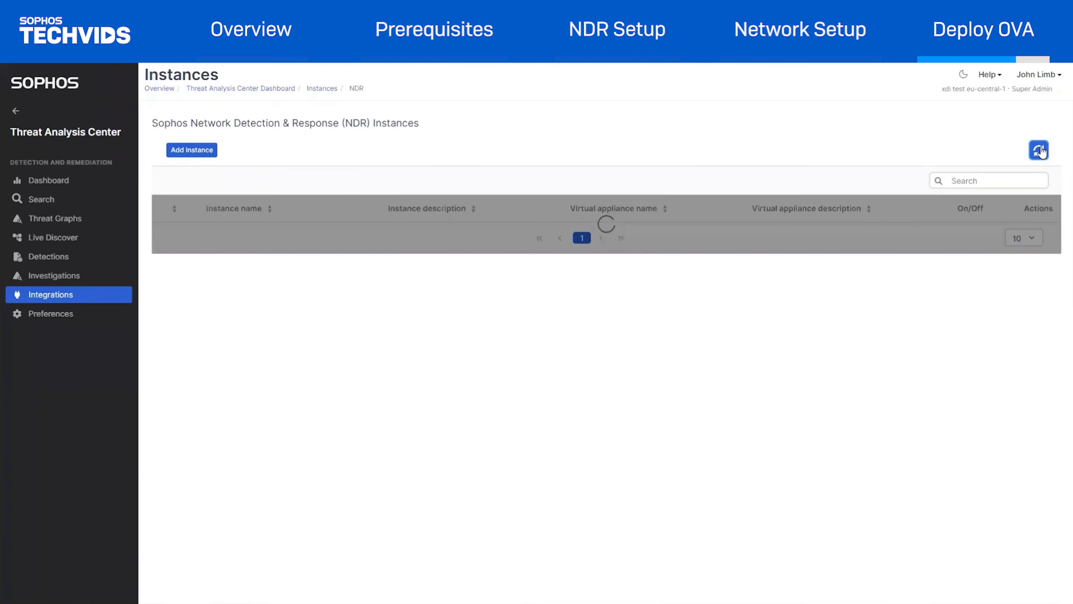
pyautogui.moveTo(174, 236)
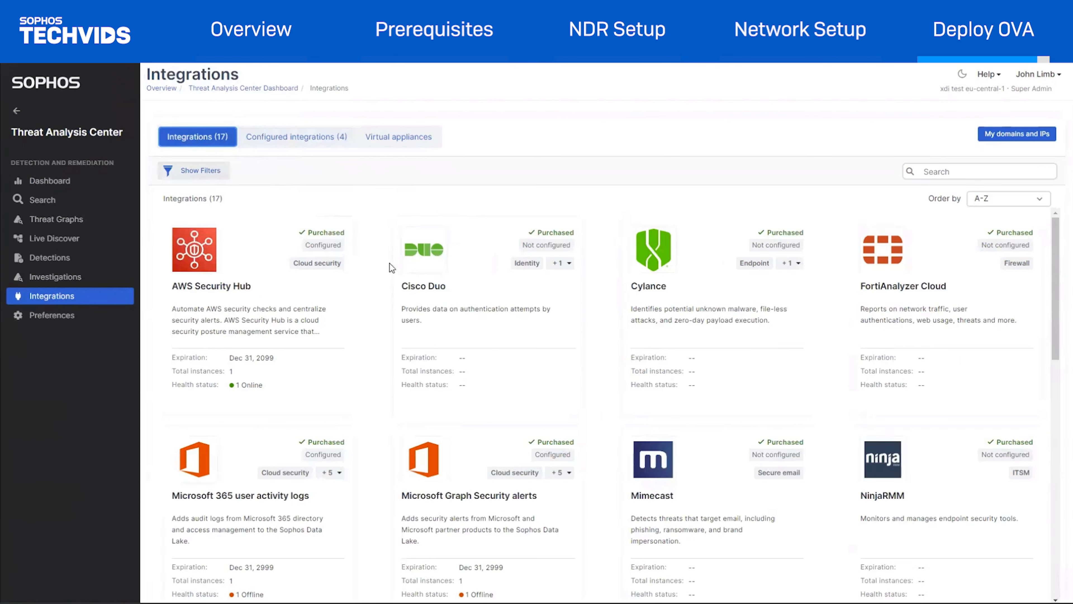
# Find the Sophos NDR entry in the Threat Analysis Center integrations list
pyautogui.scroll(-5, 405, 364)
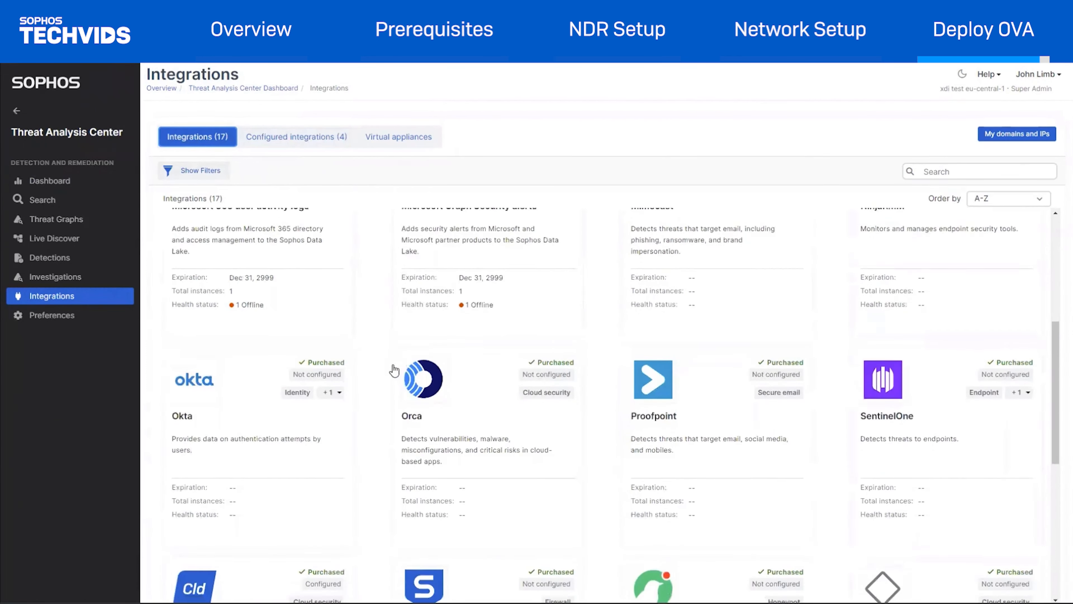
pyautogui.scroll(-5, 395, 372)
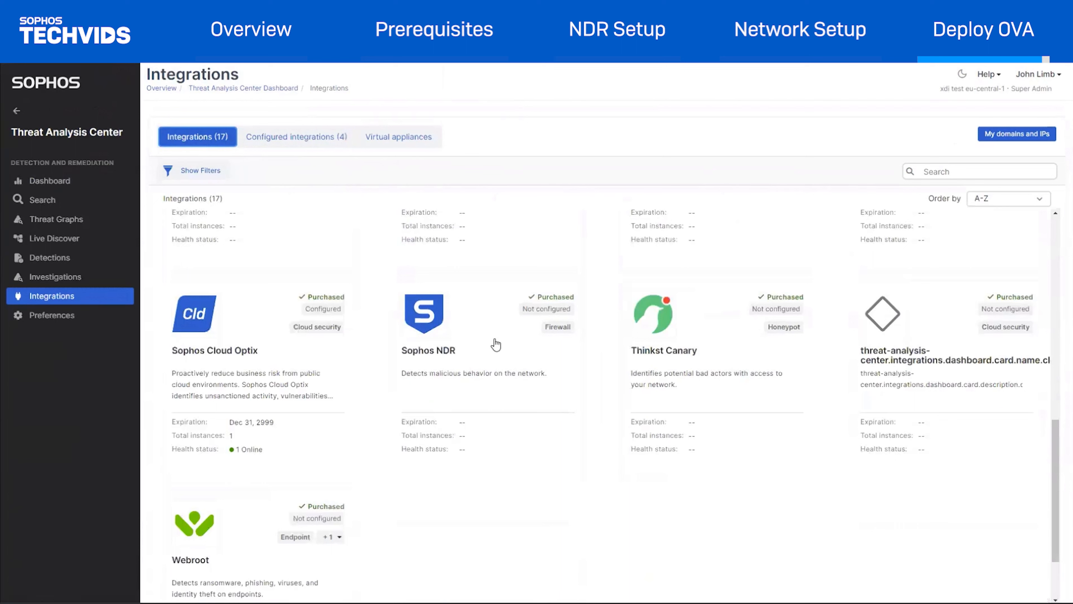